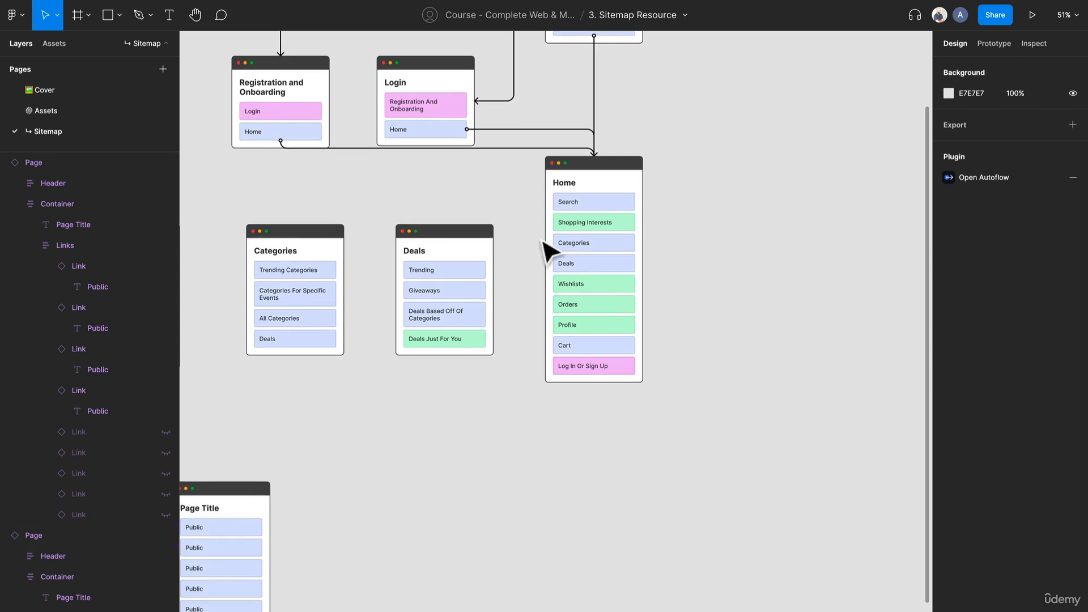
Move the three blank Page Title cards together to the empty canvas area below and beside the Home card
{"action": "scroll", "coordinate": [426, 374], "scroll_direction": "up", "scroll_amount": 5}
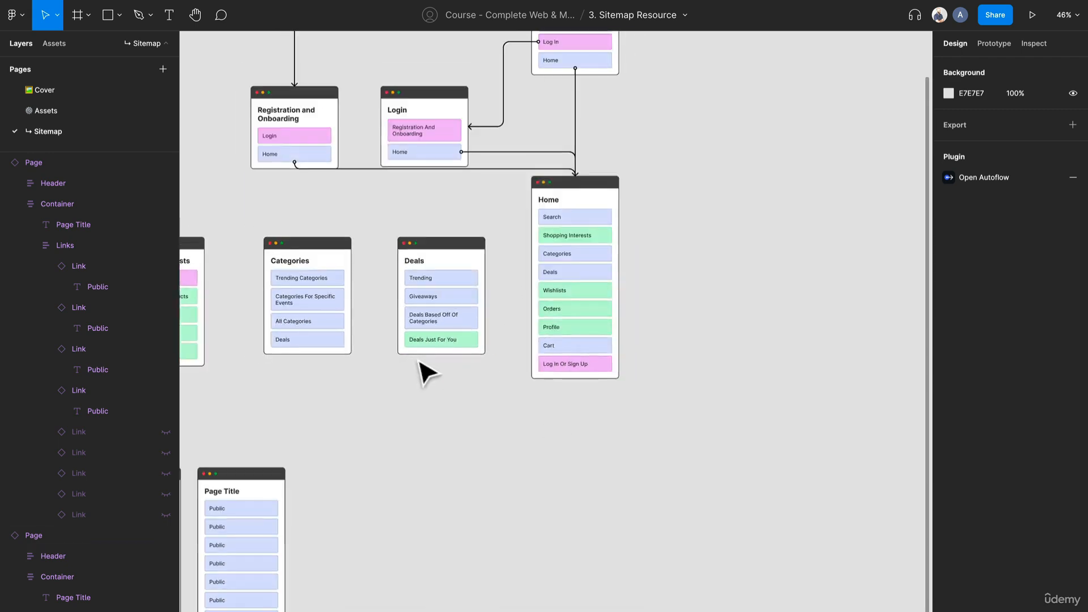
{"action": "left_click_drag", "start_coordinate": [425, 377], "coordinate": [558, 394]}
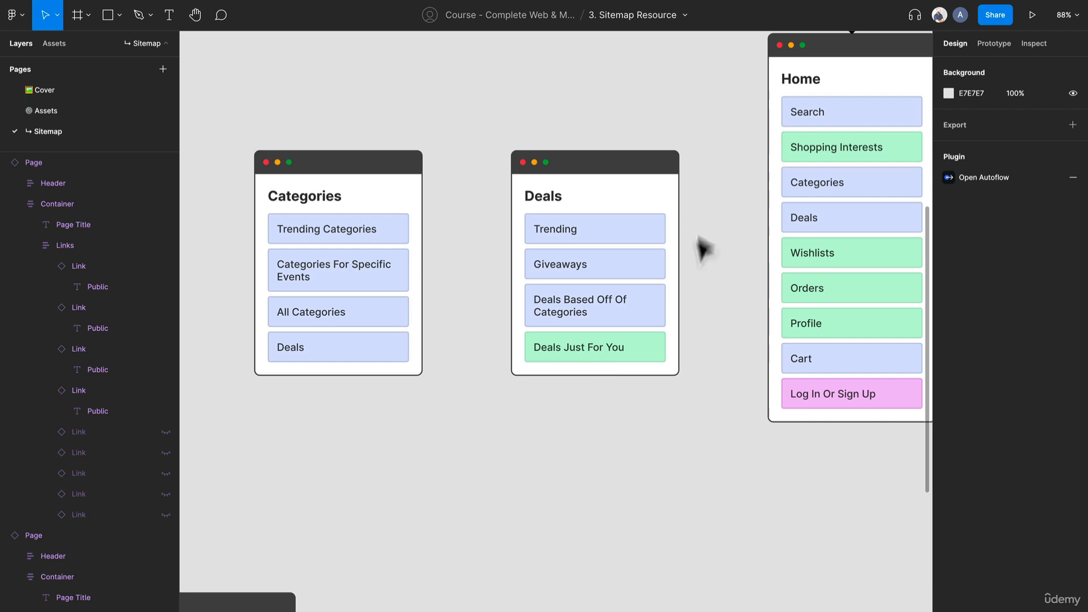
{"action": "scroll", "coordinate": [661, 274], "scroll_direction": "down", "scroll_amount": 2}
{"action": "scroll", "coordinate": [659, 266], "scroll_direction": "down", "scroll_amount": 1}
{"action": "left_click_drag", "start_coordinate": [618, 416], "coordinate": [749, 236]}
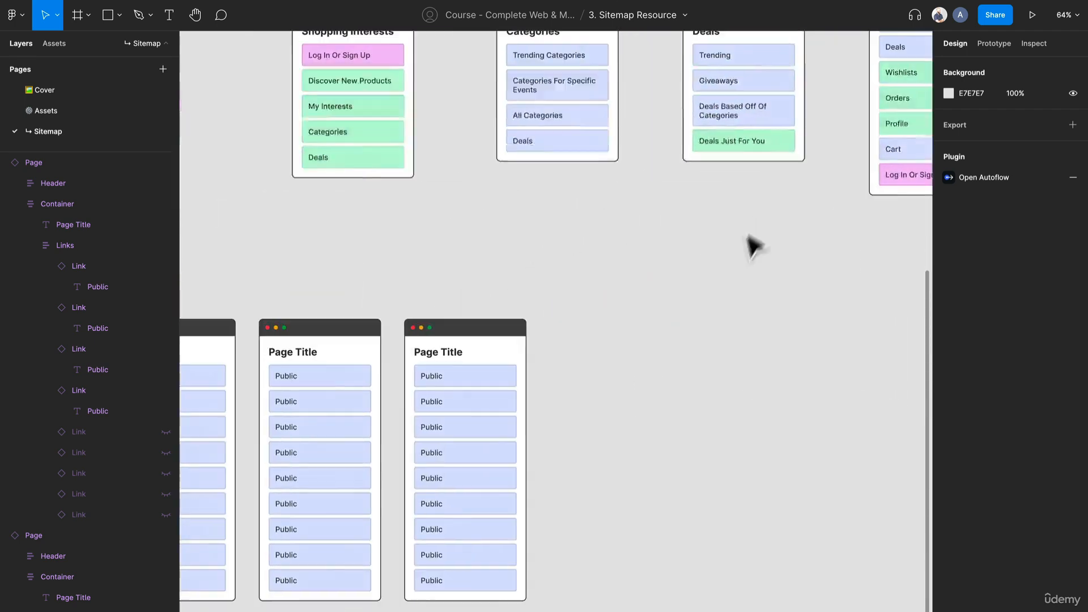
{"action": "scroll", "coordinate": [734, 251], "scroll_direction": "down", "scroll_amount": 4}
{"action": "left_click_drag", "start_coordinate": [690, 568], "coordinate": [312, 285]}
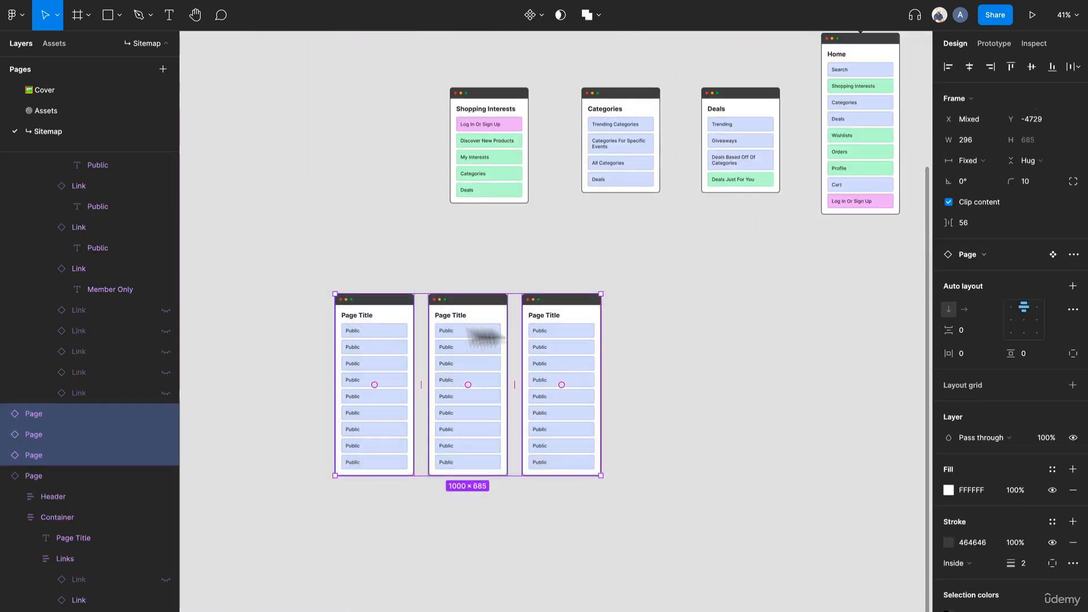
{"action": "left_click_drag", "start_coordinate": [486, 348], "coordinate": [805, 304]}
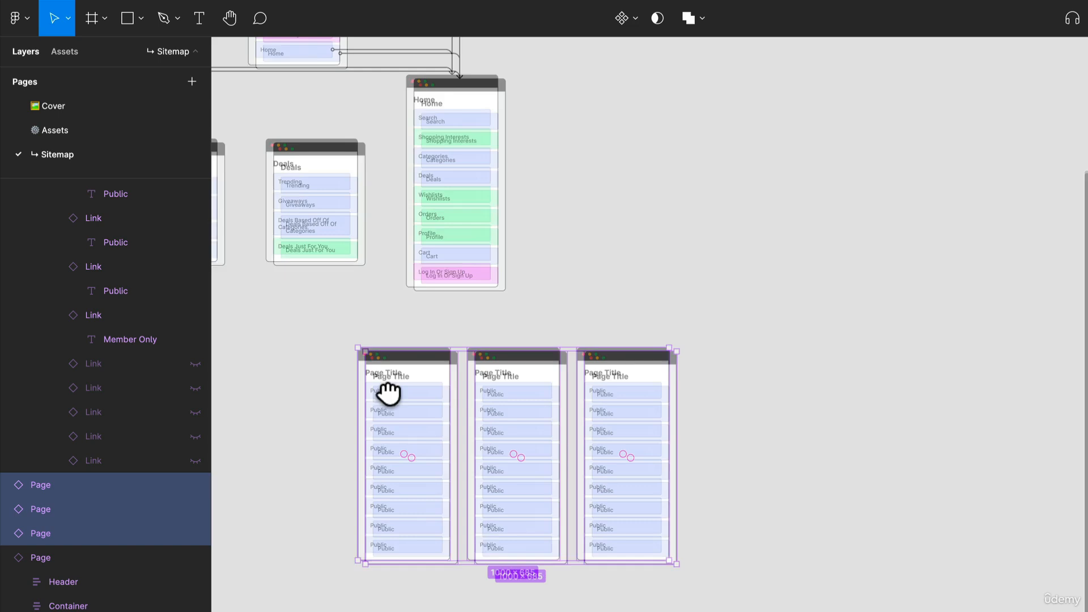
{"action": "key", "text": "Escape"}
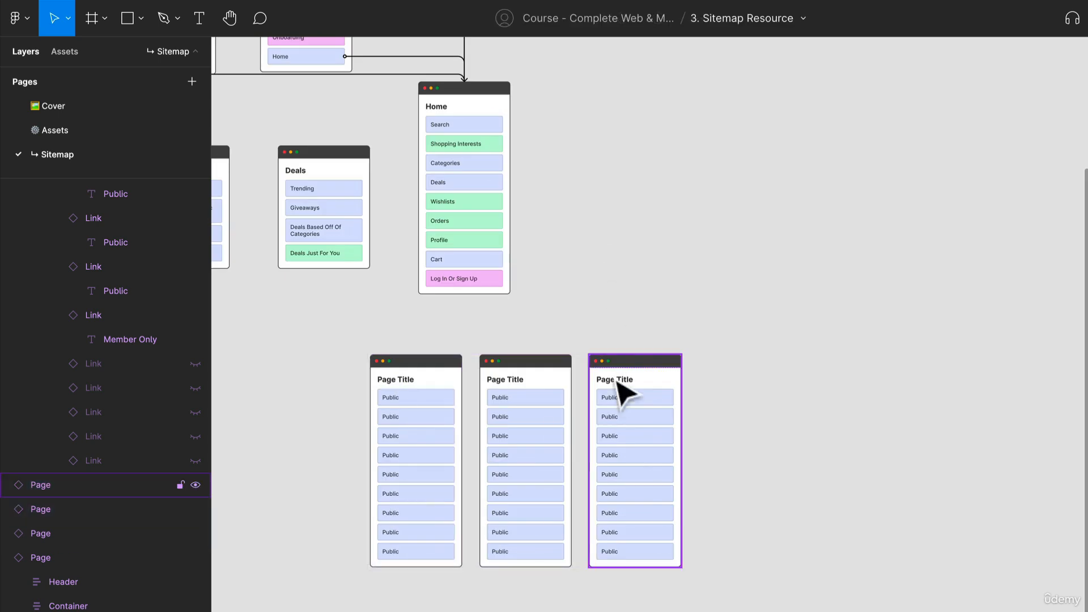
Place one blank page card beside the Home card and title it "Cart"
{"action": "left_click_drag", "start_coordinate": [420, 359], "coordinate": [593, 147]}
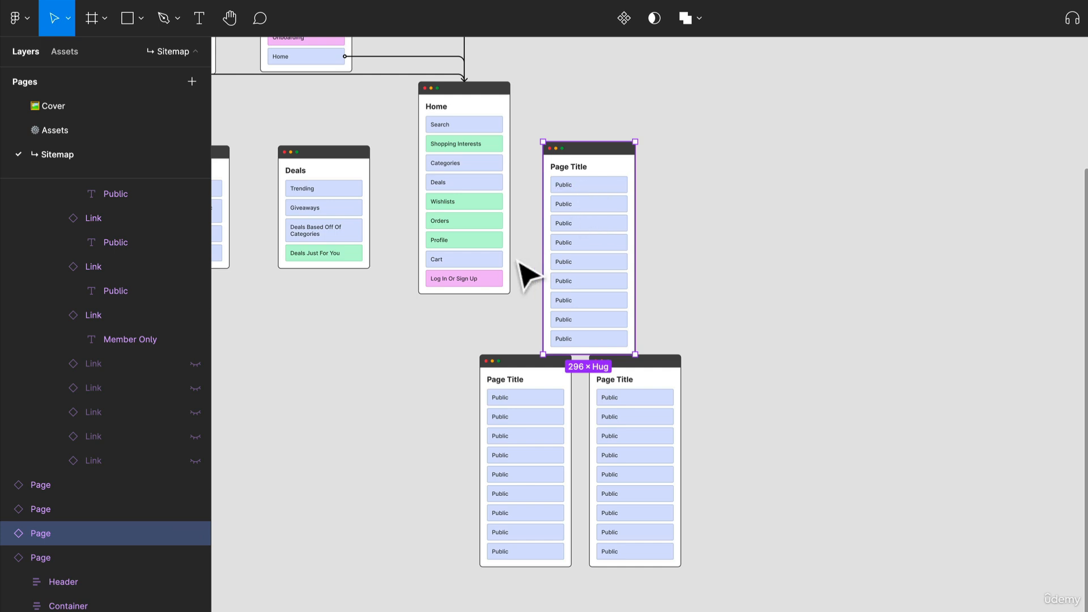
{"action": "scroll", "coordinate": [520, 260], "scroll_direction": "up", "scroll_amount": 2}
{"action": "scroll", "coordinate": [588, 182], "scroll_direction": "up", "scroll_amount": 3}
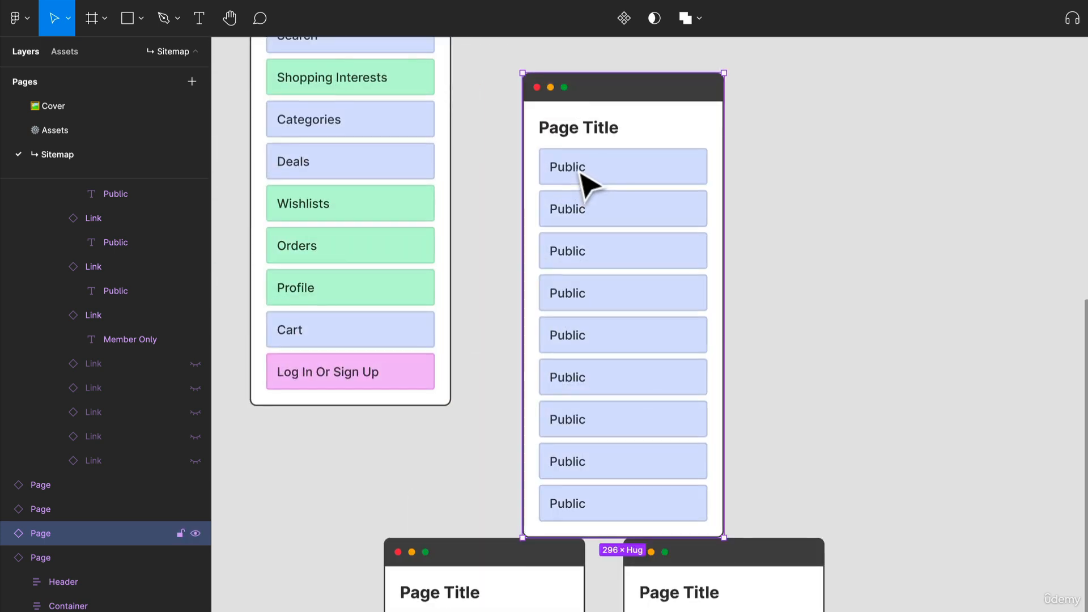
{"action": "double_click", "coordinate": [573, 128]}
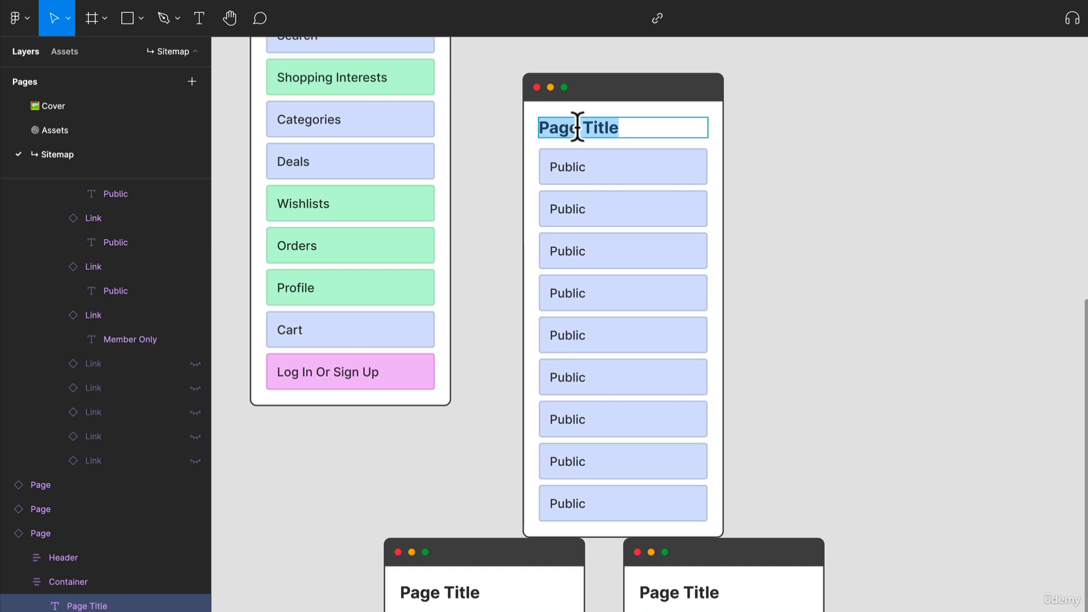
{"action": "type", "text": "Cart"}
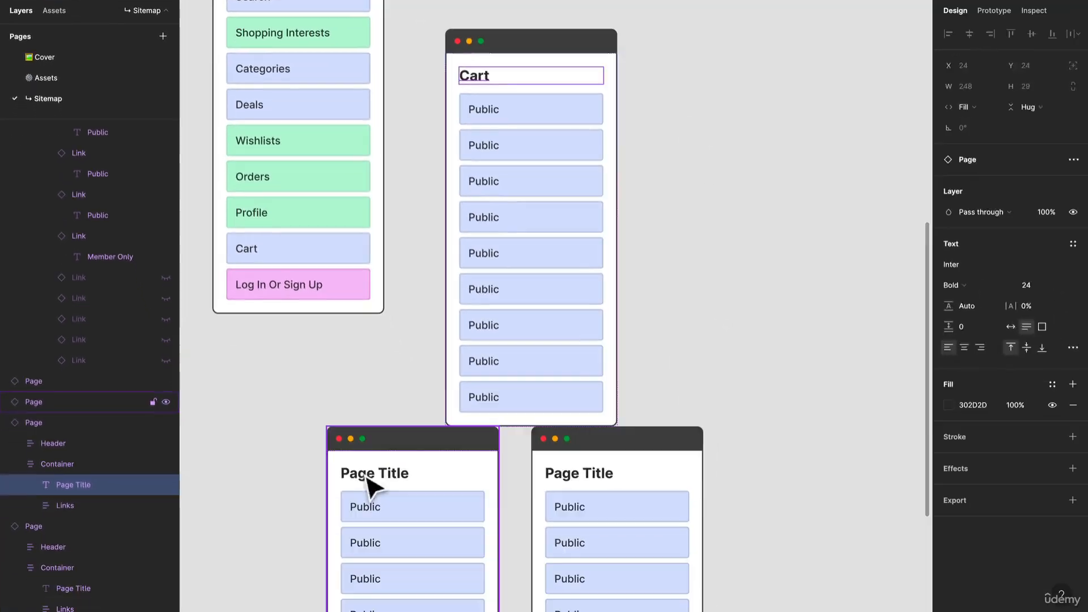
Move the two remaining blank page cards together further down and away from the Cart card
{"action": "left_click", "coordinate": [434, 603]}
{"action": "left_click", "coordinate": [670, 601], "text": "shift"}
{"action": "left_click_drag", "start_coordinate": [556, 451], "coordinate": [892, 507]}
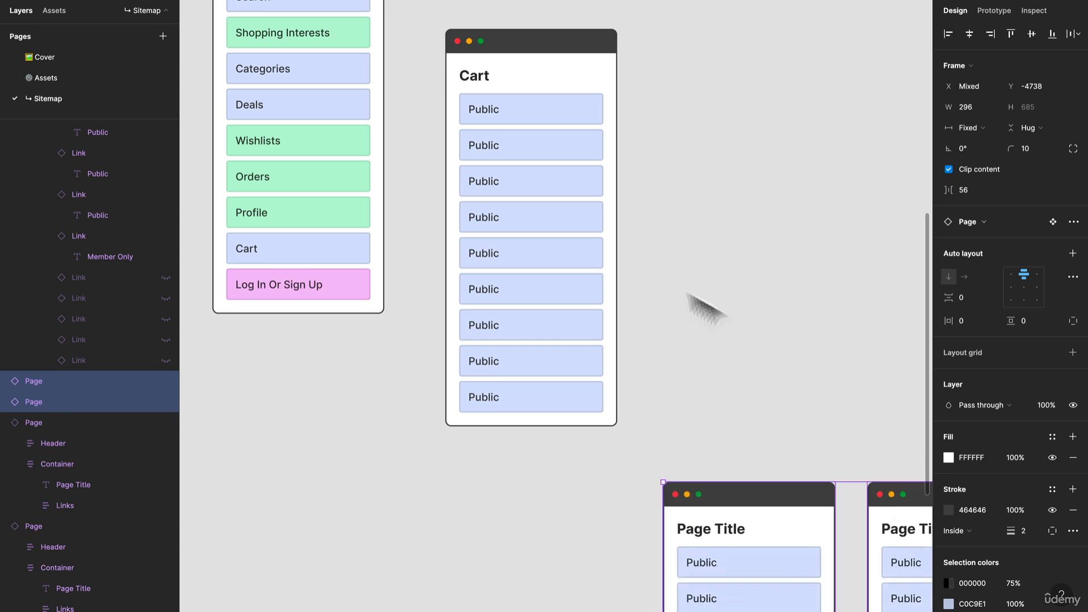
Set the link type of the Cart card's first link to Log in or Sign Up
{"action": "scroll", "coordinate": [558, 199], "scroll_direction": "up", "scroll_amount": 3}
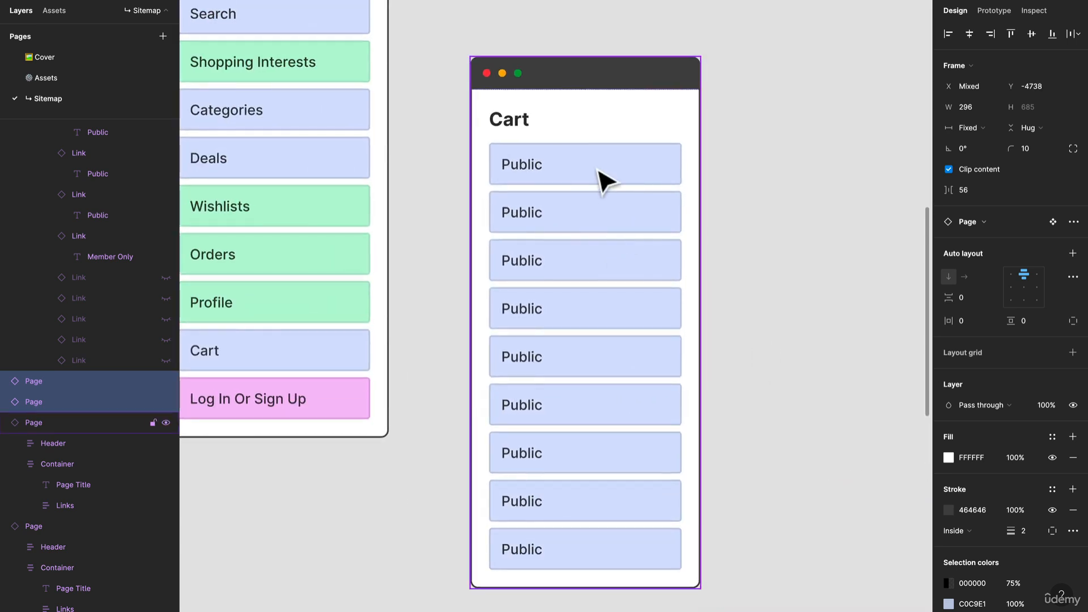
{"action": "left_click", "coordinate": [600, 177]}
{"action": "double_click", "coordinate": [600, 172]}
{"action": "double_click", "coordinate": [599, 172]}
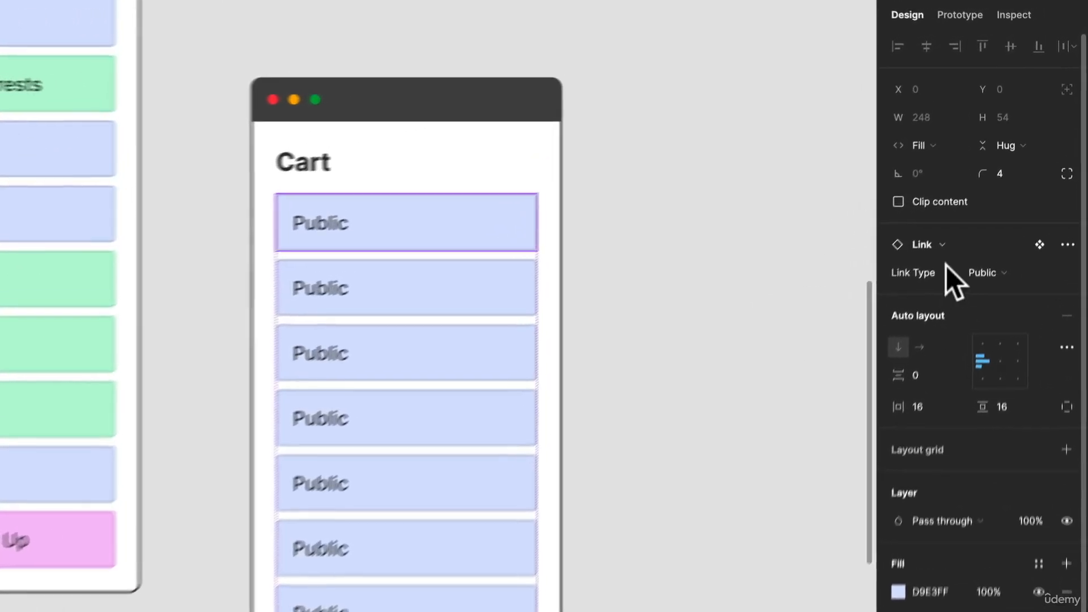
{"action": "left_click", "coordinate": [1009, 284]}
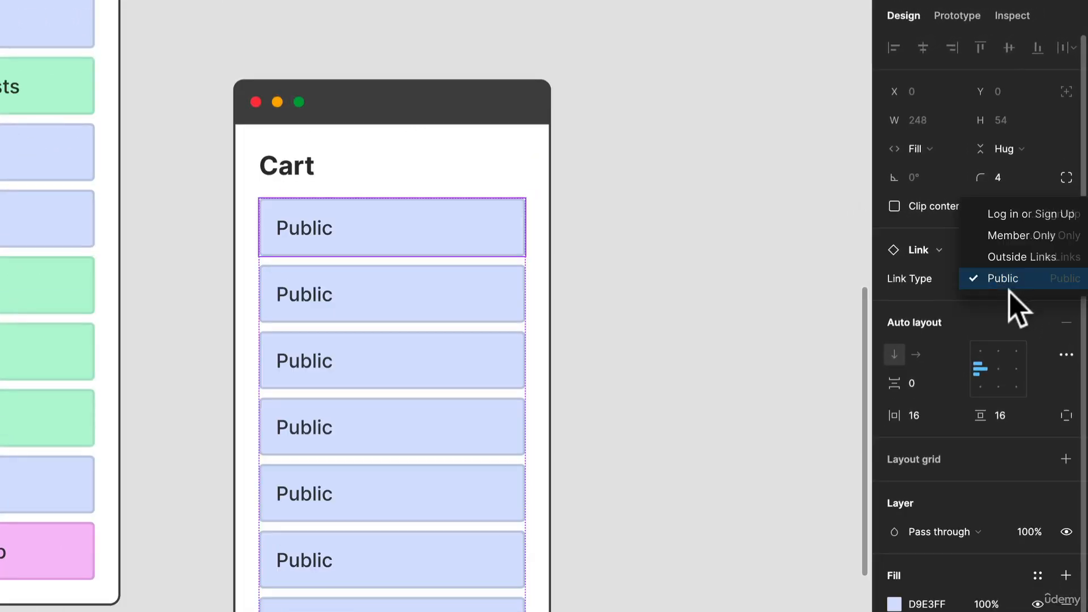
{"action": "left_click", "coordinate": [1026, 216]}
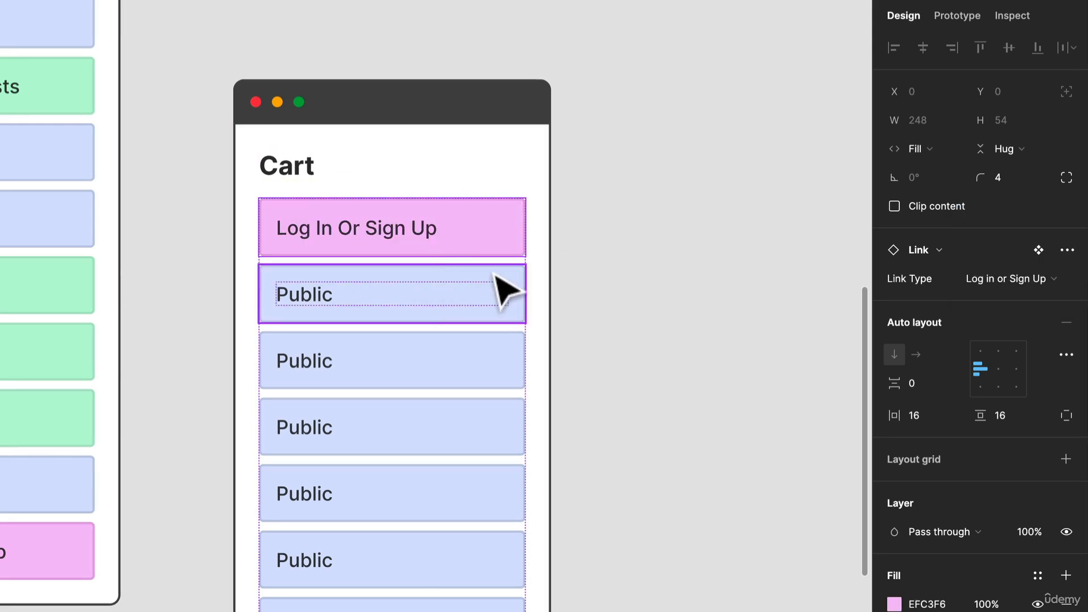
Rename the Cart card's second link "Items In Your Cart" and its third link "Similar Items"
{"action": "left_click", "coordinate": [420, 311]}
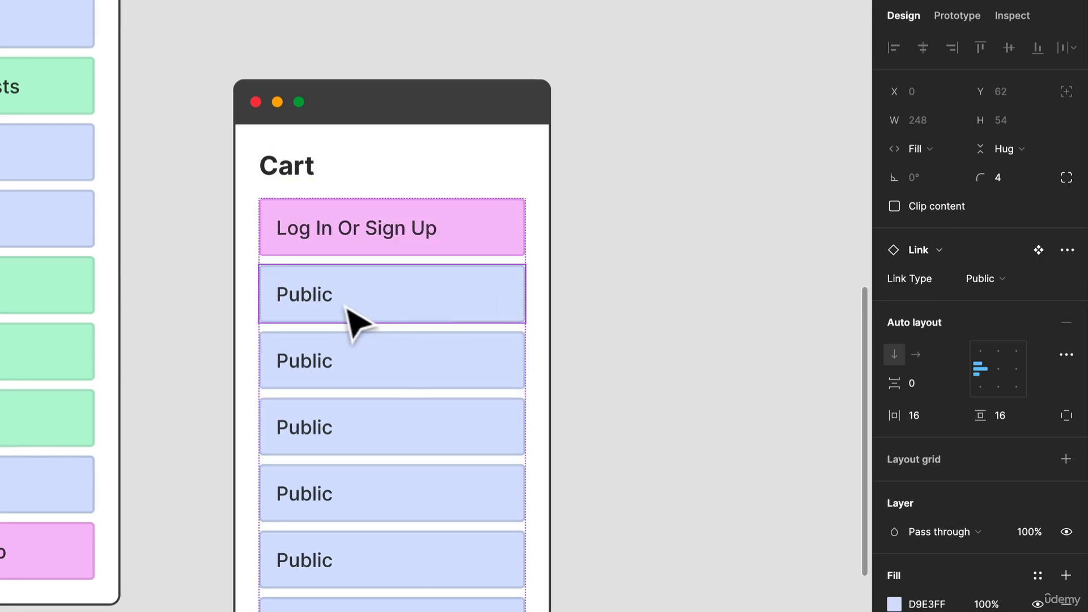
{"action": "left_click", "coordinate": [340, 306]}
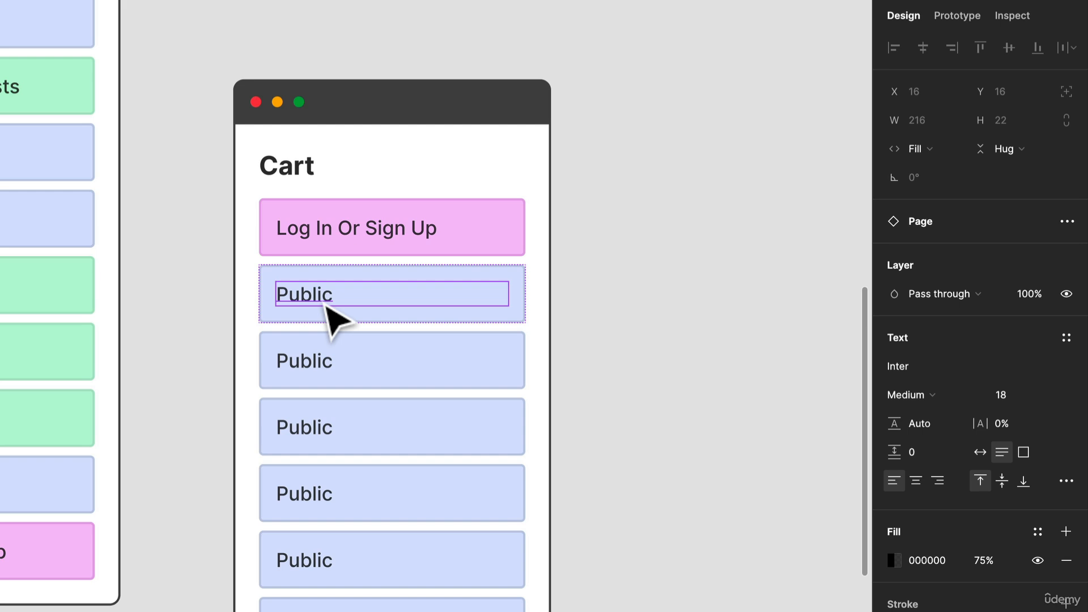
{"action": "double_click", "coordinate": [323, 297]}
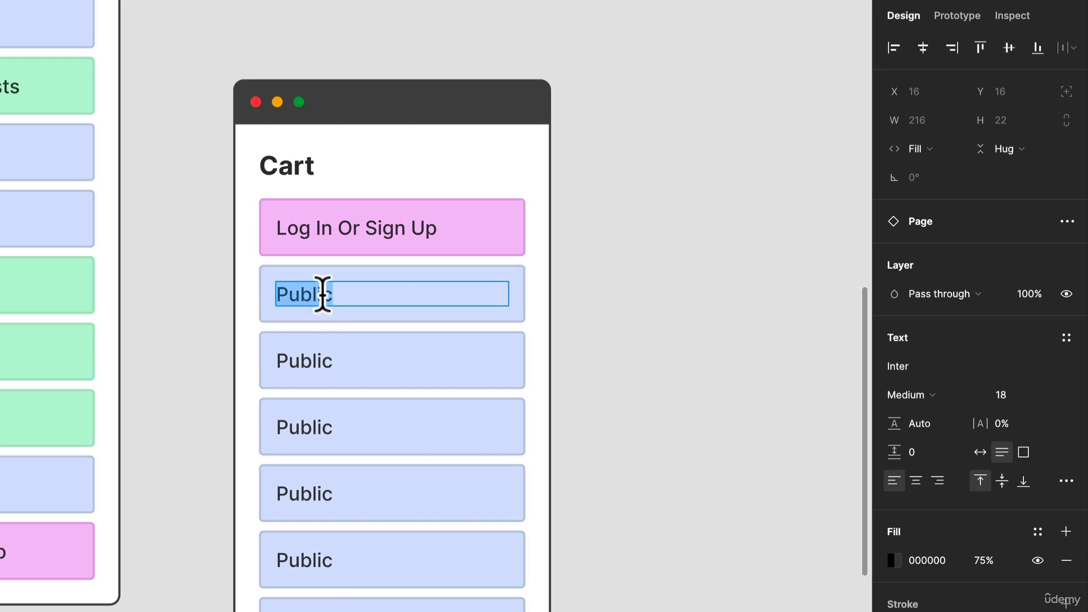
{"action": "type", "text": "Items In Your "}
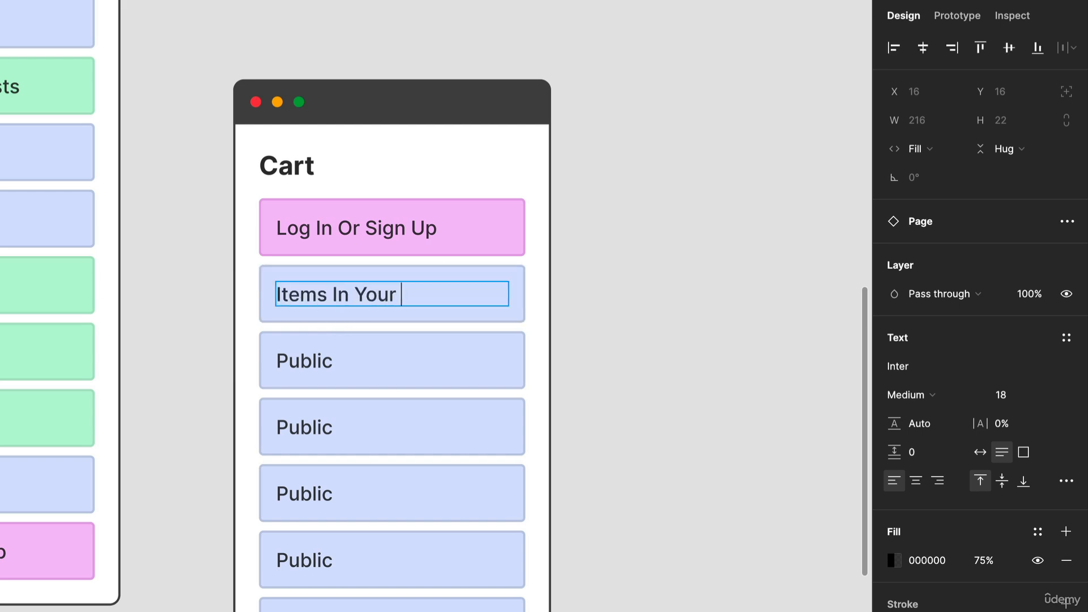
{"action": "type", "text": "Cart"}
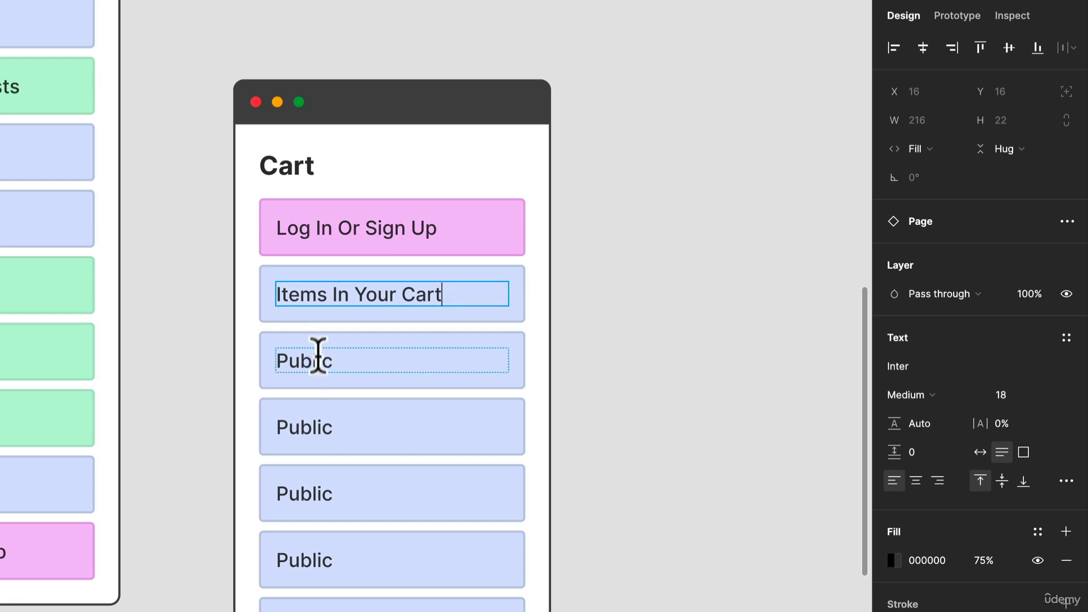
{"action": "double_click", "coordinate": [318, 356]}
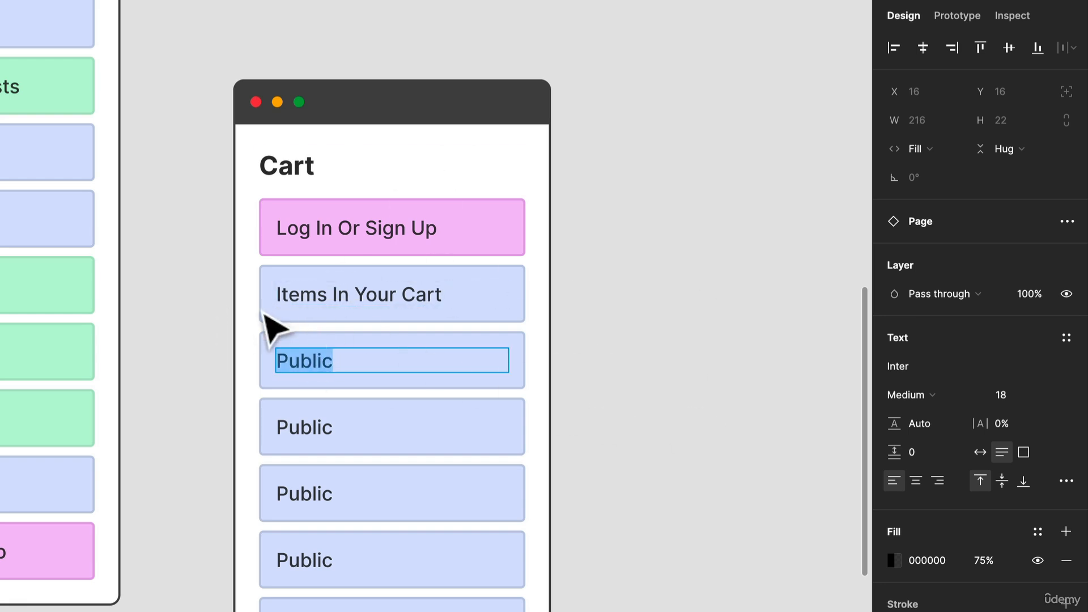
{"action": "type", "text": "Si"}
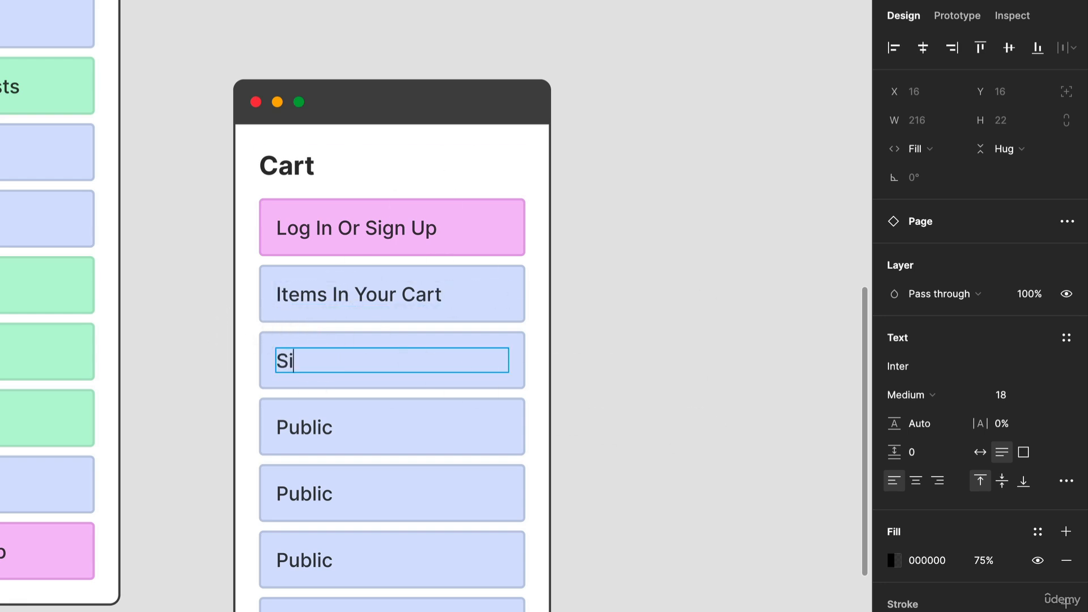
{"action": "type", "text": "milar Items"}
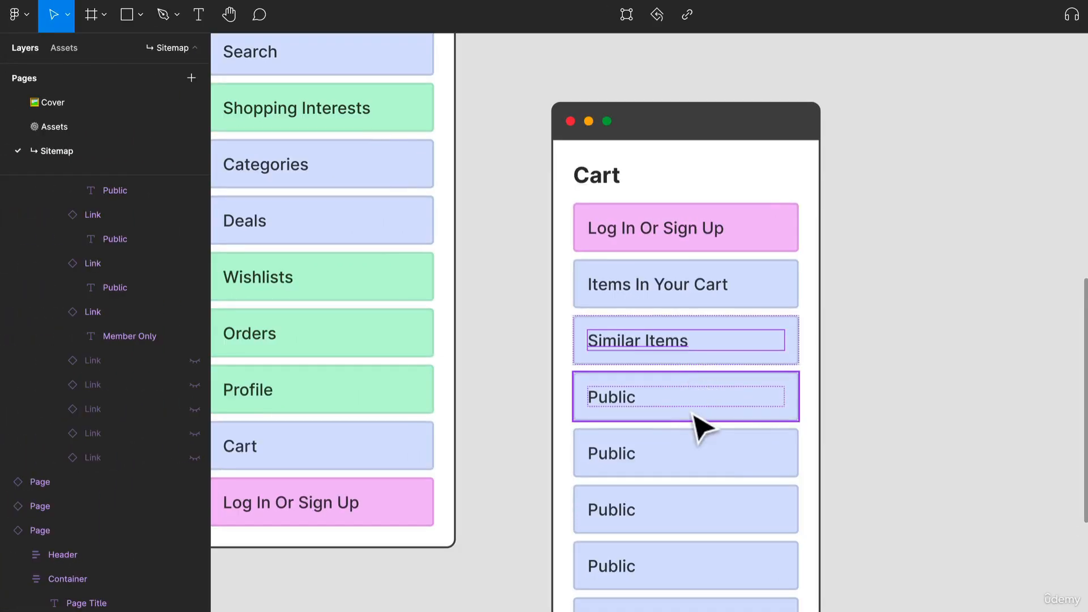
Remove the six remaining Public links from the Cart card
{"action": "left_click", "coordinate": [652, 403]}
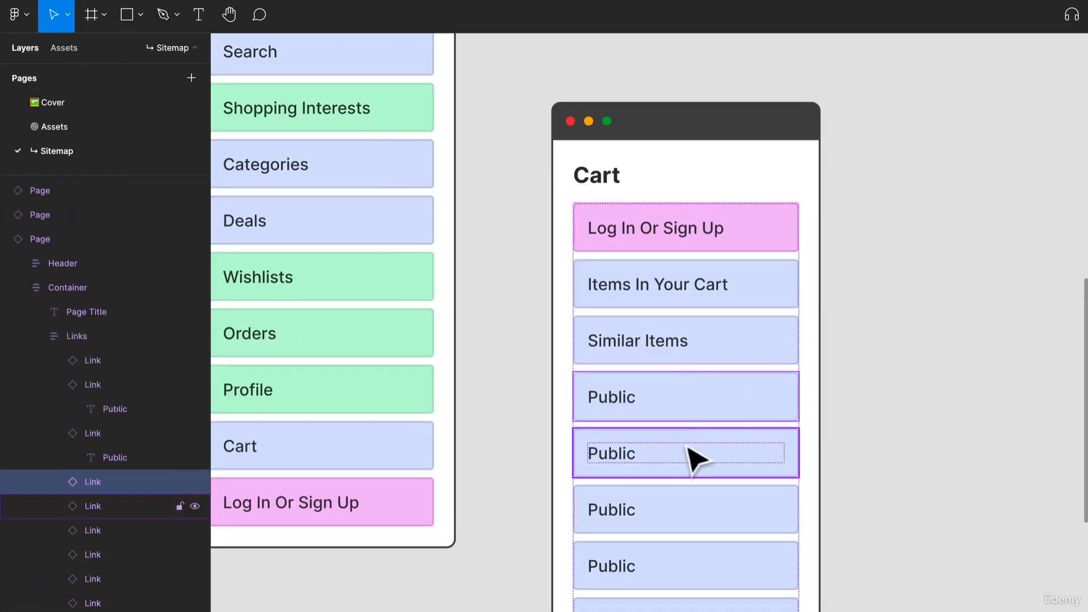
{"action": "left_click", "coordinate": [647, 460], "text": "shift"}
{"action": "left_click", "coordinate": [639, 518], "text": "shift"}
{"action": "left_click", "coordinate": [653, 519], "text": "shift"}
{"action": "left_click", "coordinate": [651, 570], "text": "shift"}
{"action": "left_click", "coordinate": [638, 595], "text": "shift"}
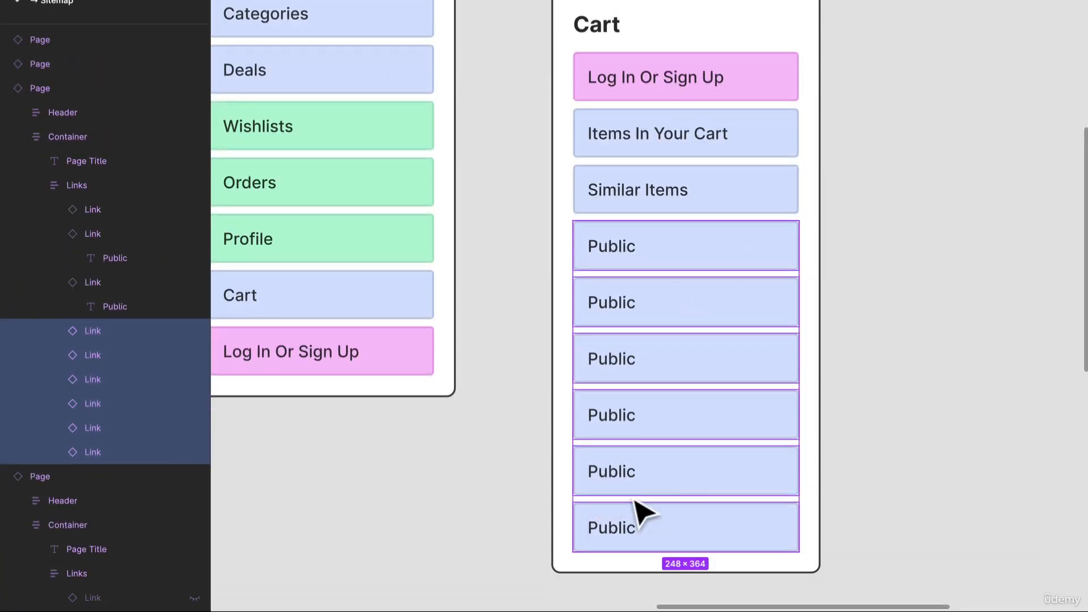
{"action": "key", "text": "Delete"}
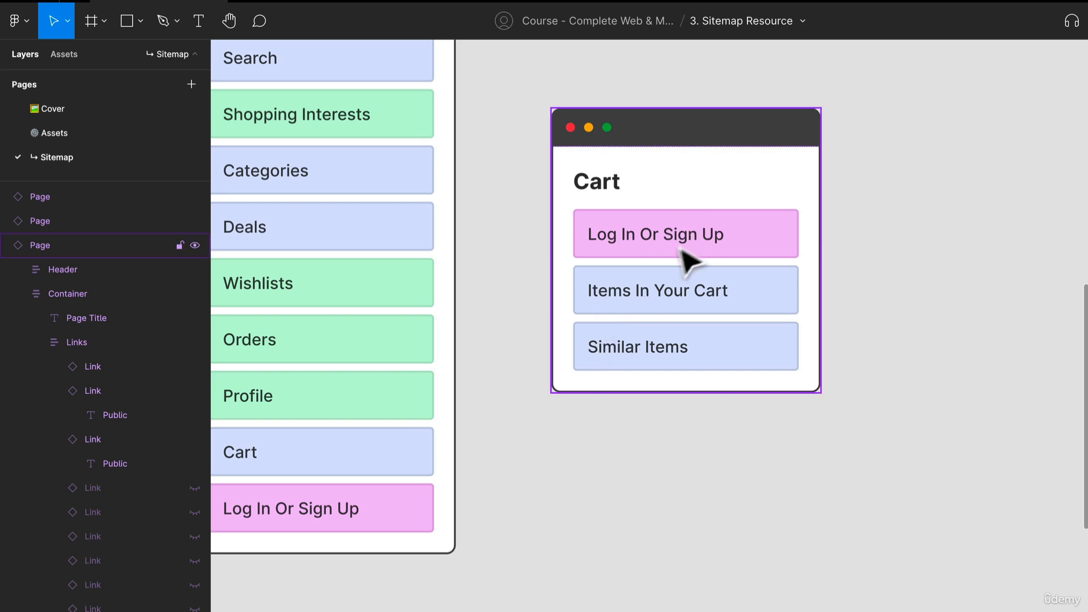
Move one of the blank Page Title cards up beside the Cart card, aligned with its top edge
{"action": "scroll", "coordinate": [782, 243], "scroll_direction": "down", "scroll_amount": 2, "text": "ctrl"}
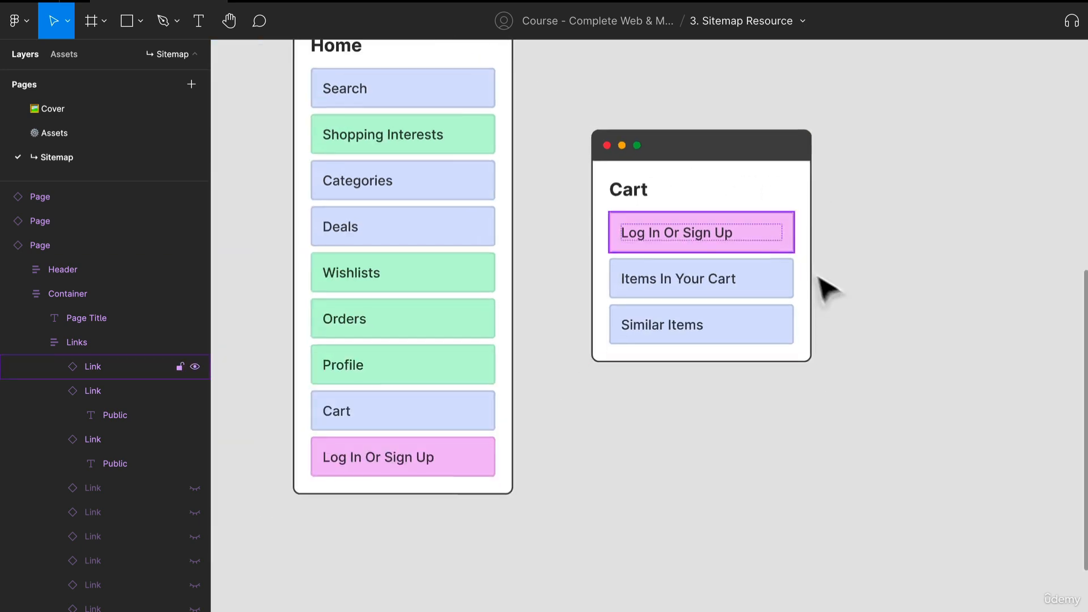
{"action": "scroll", "coordinate": [826, 287], "scroll_direction": "right", "scroll_amount": 3}
{"action": "scroll", "coordinate": [683, 346], "scroll_direction": "down", "scroll_amount": 1}
{"action": "left_click_drag", "start_coordinate": [652, 372], "coordinate": [772, 244]}
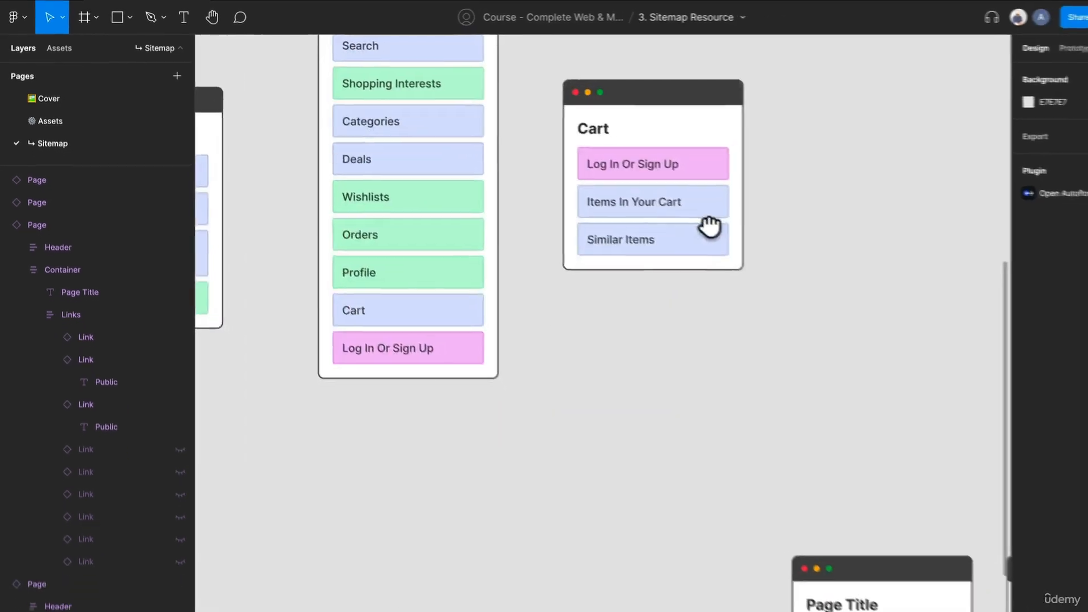
{"action": "left_click", "coordinate": [840, 540]}
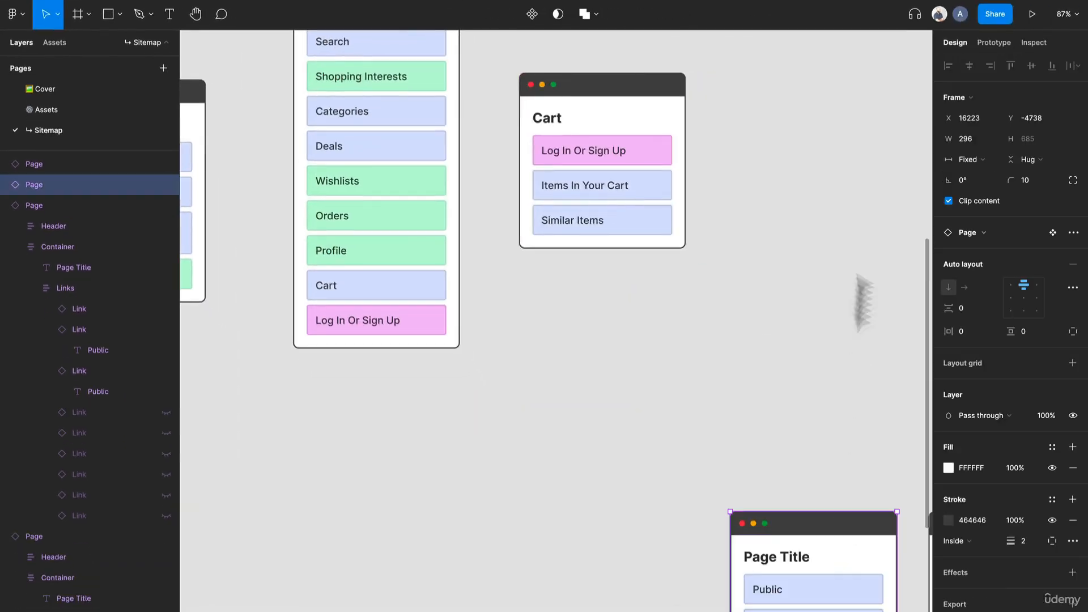
{"action": "left_click_drag", "start_coordinate": [862, 304], "coordinate": [852, 107]}
{"action": "left_click_drag", "start_coordinate": [677, 193], "coordinate": [510, 204]}
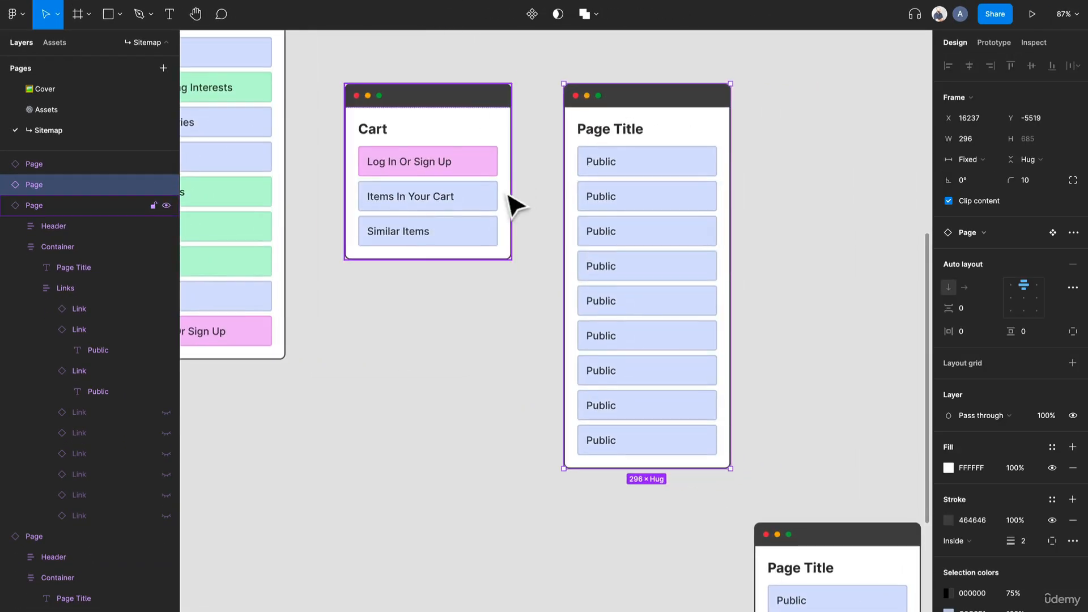
Unhide a fourth link in the Cart card and rename it "Place Order"
{"action": "left_click", "coordinate": [430, 214]}
{"action": "left_click", "coordinate": [431, 214]}
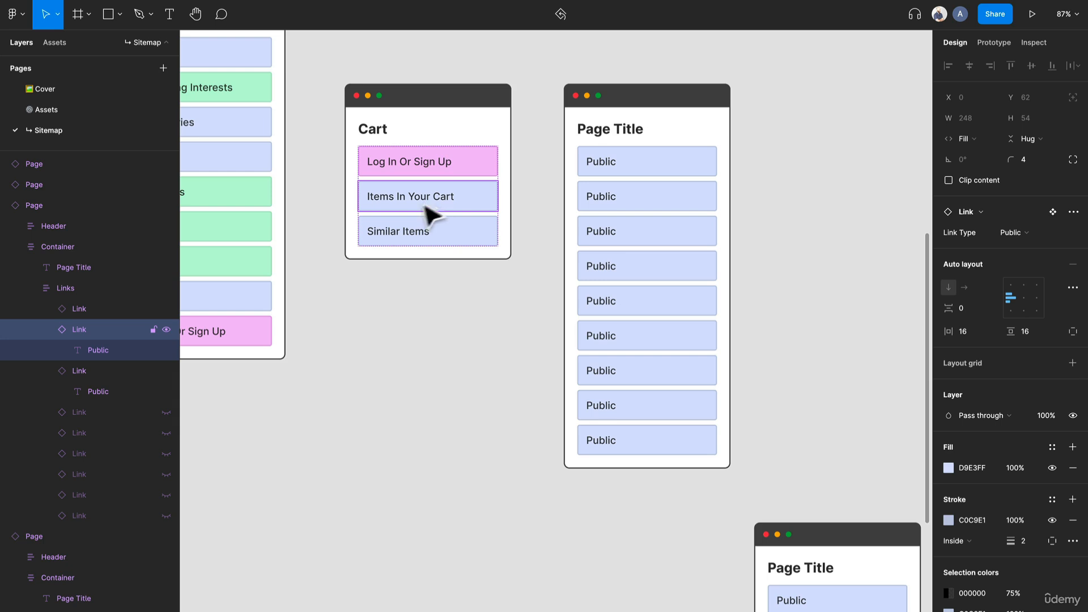
{"action": "left_click", "coordinate": [195, 486]}
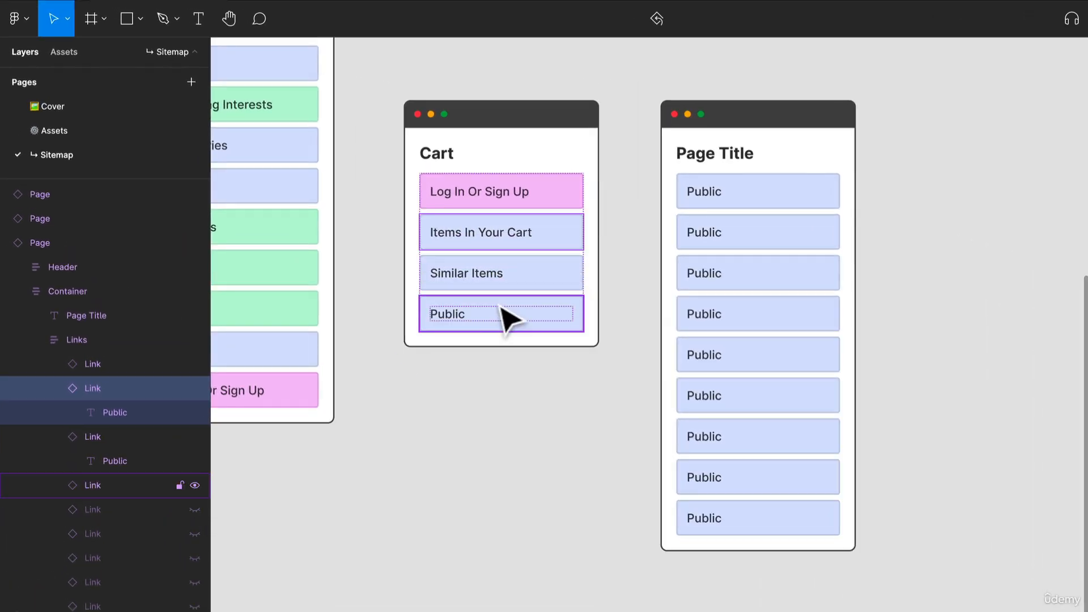
{"action": "left_click", "coordinate": [476, 318]}
{"action": "double_click", "coordinate": [449, 333]}
{"action": "double_click", "coordinate": [440, 313]}
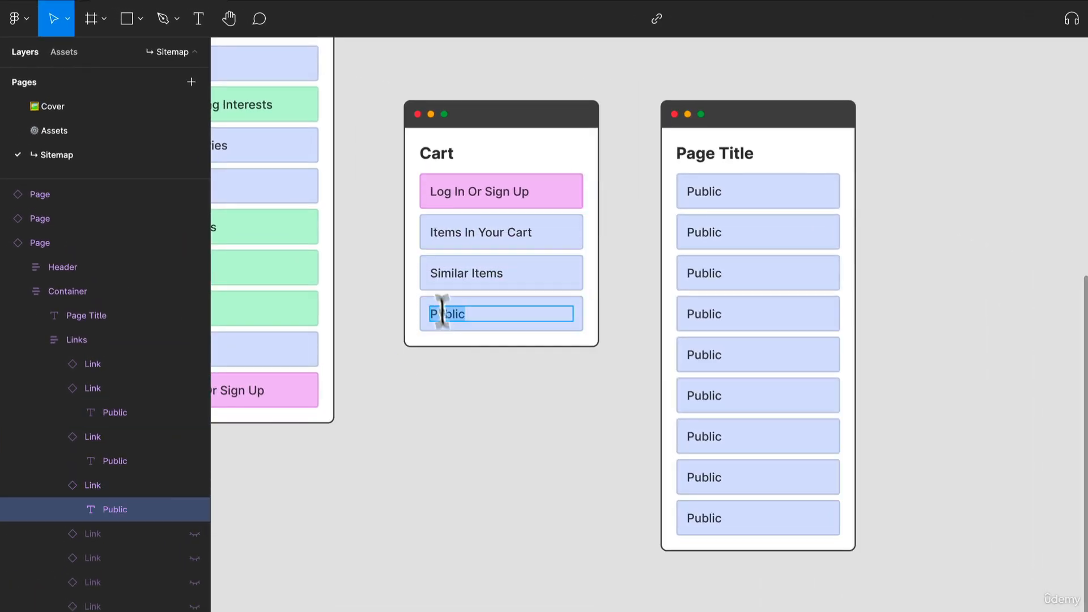
{"action": "type", "text": "Placeh"}
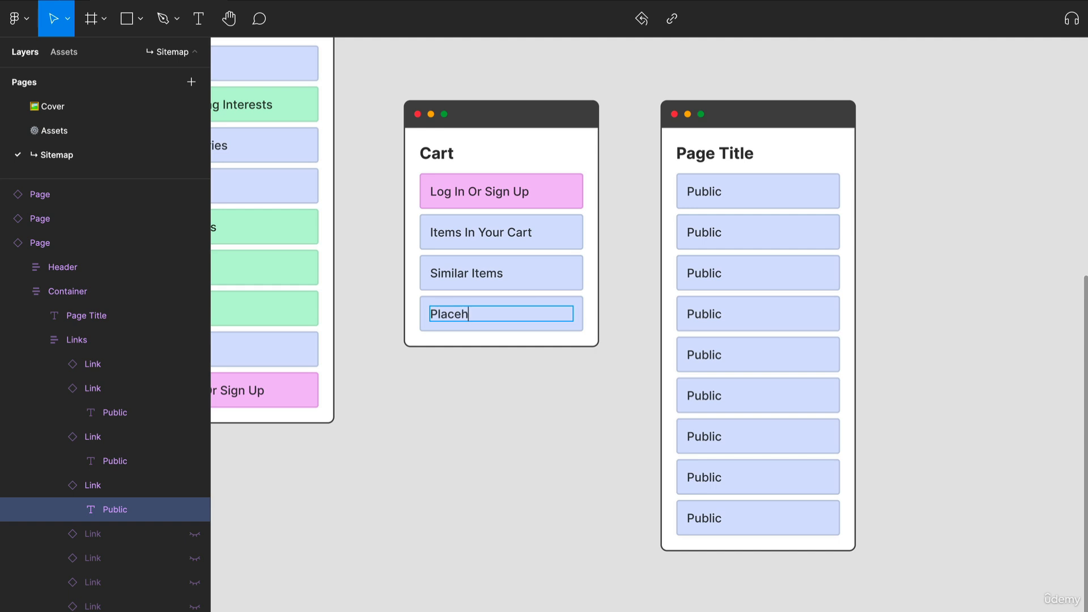
{"action": "key", "text": "BackSpace"}
{"action": "type", "text": "Order"}
{"action": "left_click", "coordinate": [461, 409]}
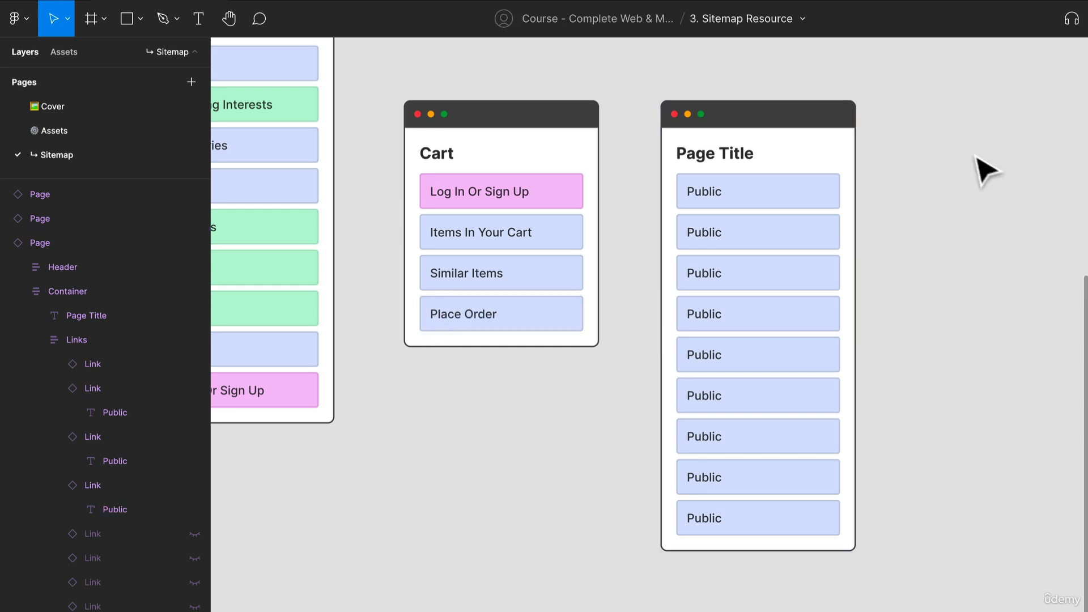
Rename the title of the blank page card beside Cart to "Profile"
{"action": "left_click", "coordinate": [754, 161]}
{"action": "double_click", "coordinate": [753, 161]}
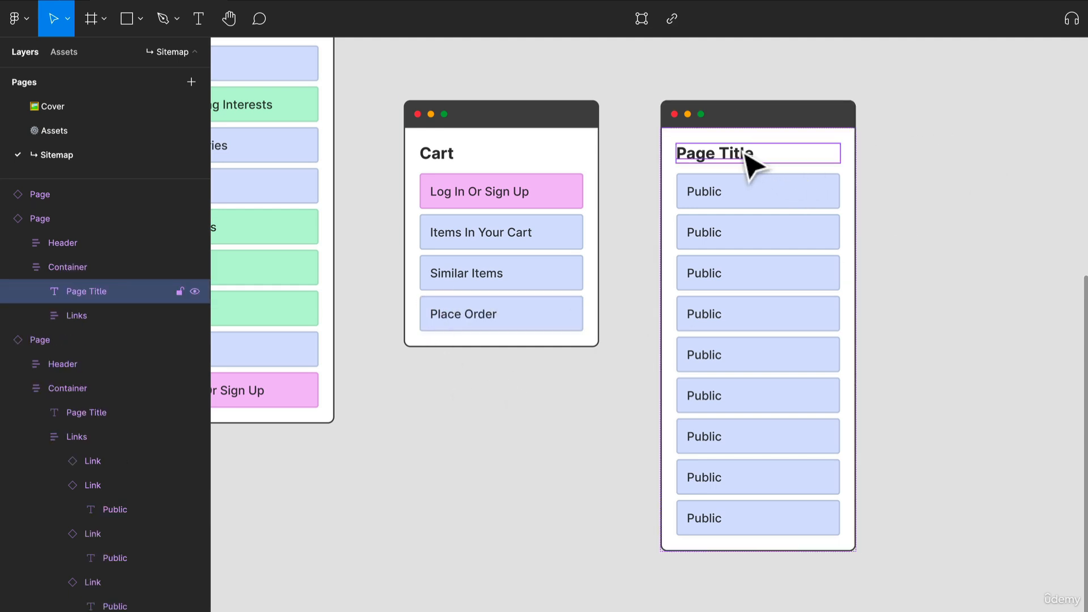
{"action": "double_click", "coordinate": [747, 154]}
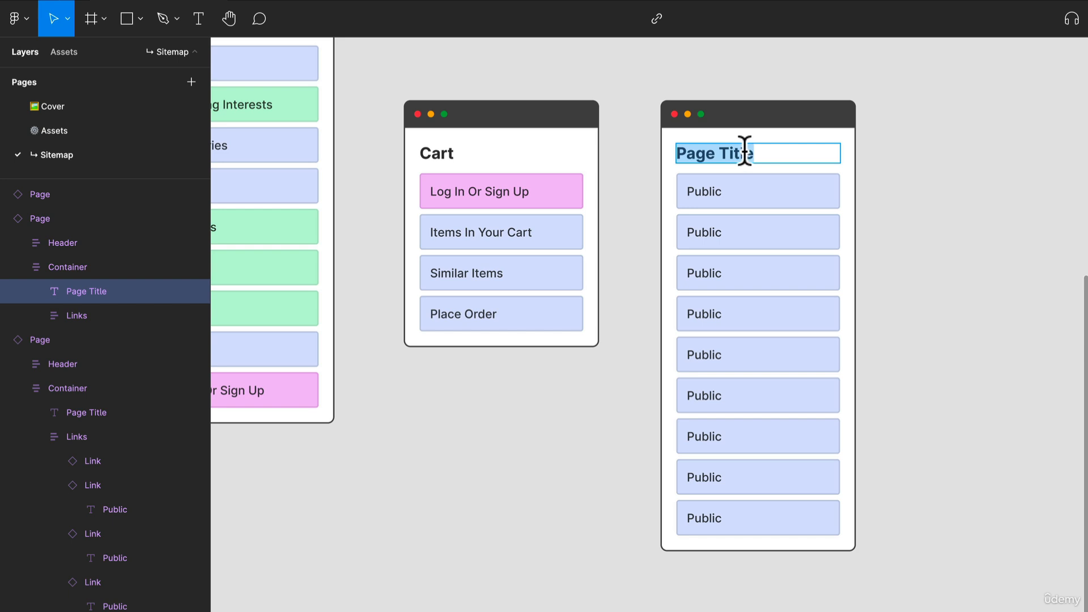
{"action": "type", "text": "Pr"}
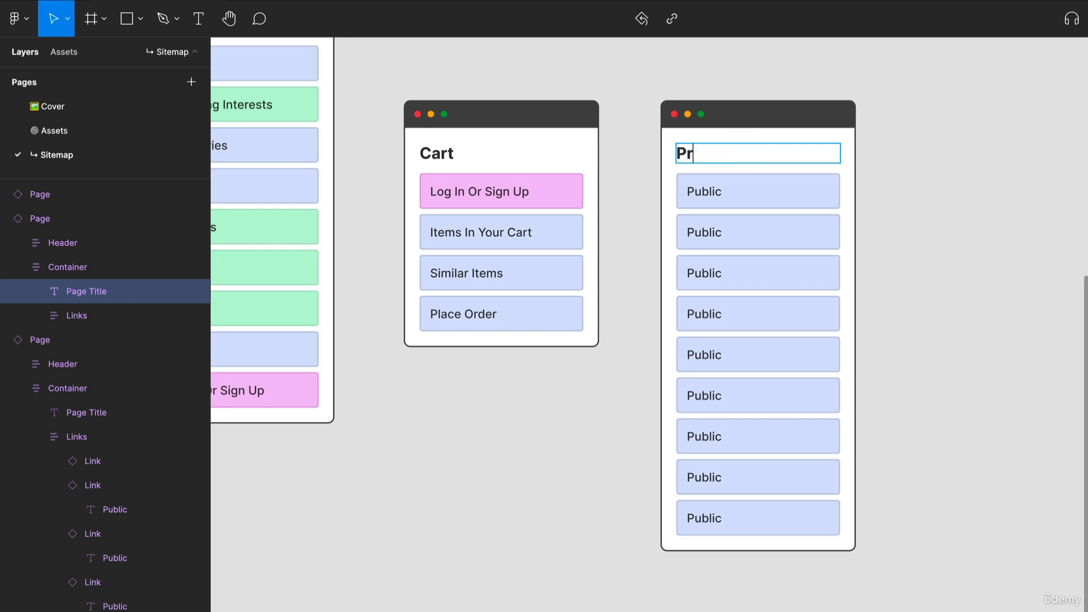
{"action": "type", "text": "ofile"}
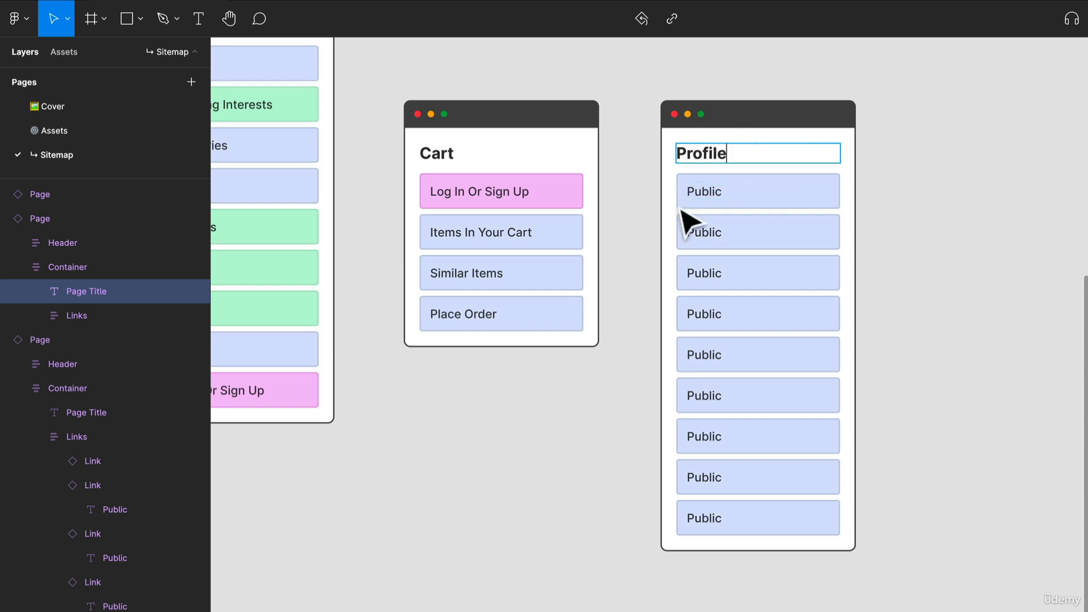
{"action": "left_click_drag", "start_coordinate": [565, 201], "coordinate": [642, 213]}
{"action": "left_click", "coordinate": [872, 203]}
{"action": "key", "text": "Escape"}
{"action": "left_click", "coordinate": [980, 230]}
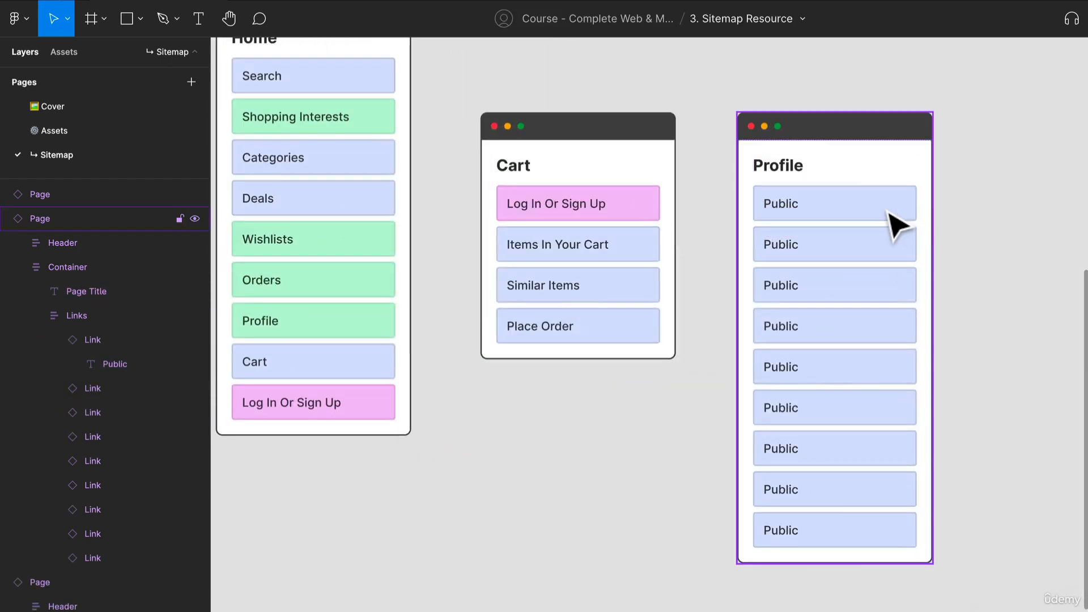
Change the link type of the Profile card's first link to Log in or Sign Up
{"action": "double_click", "coordinate": [889, 211]}
{"action": "double_click", "coordinate": [889, 211]}
{"action": "double_click", "coordinate": [889, 211]}
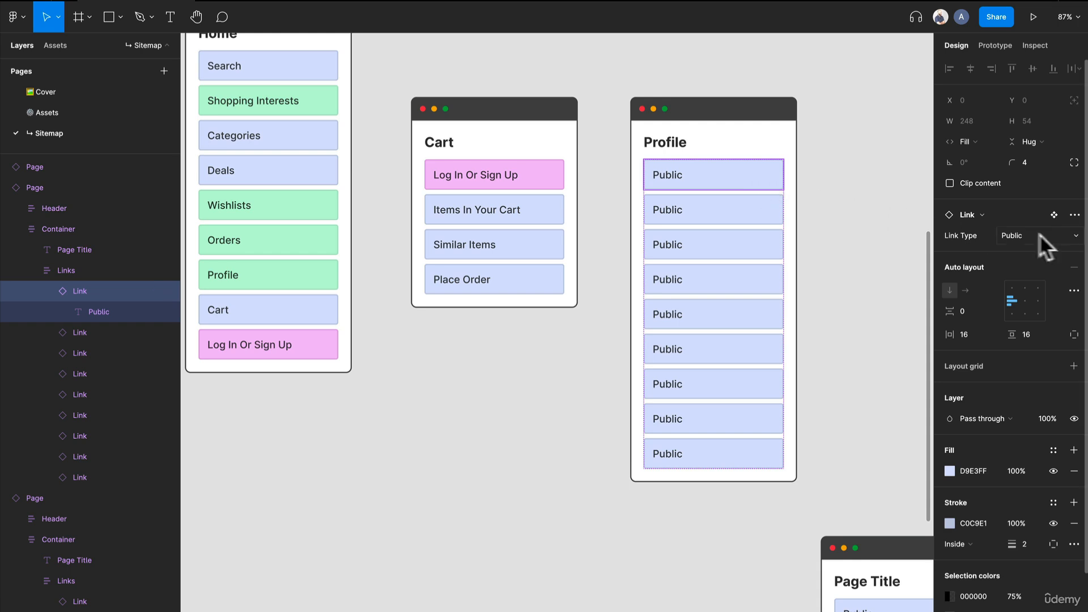
{"action": "left_click", "coordinate": [1020, 234]}
{"action": "left_click", "coordinate": [1040, 189]}
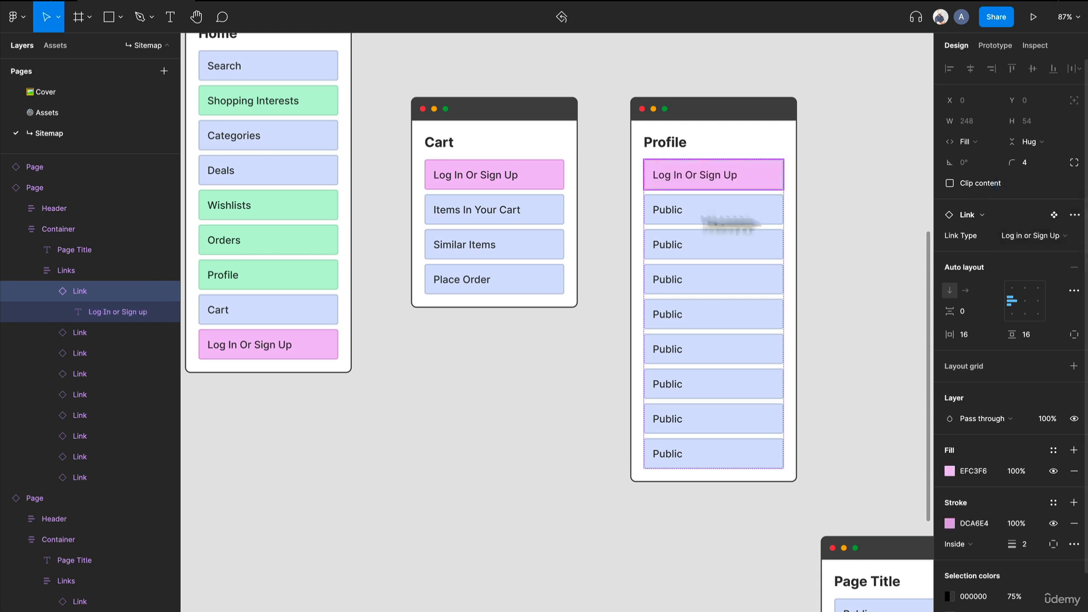
Set the link type of the Profile card's second through sixth links to Member Only
{"action": "left_click", "coordinate": [661, 219]}
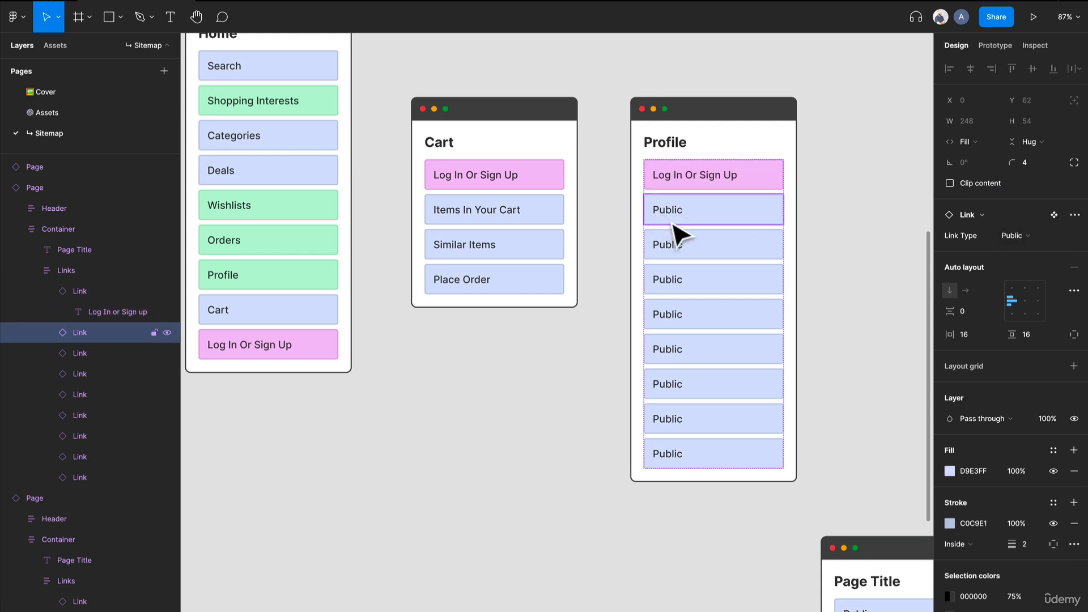
{"action": "left_click", "coordinate": [742, 256], "text": "shift"}
{"action": "left_click", "coordinate": [731, 286], "text": "shift"}
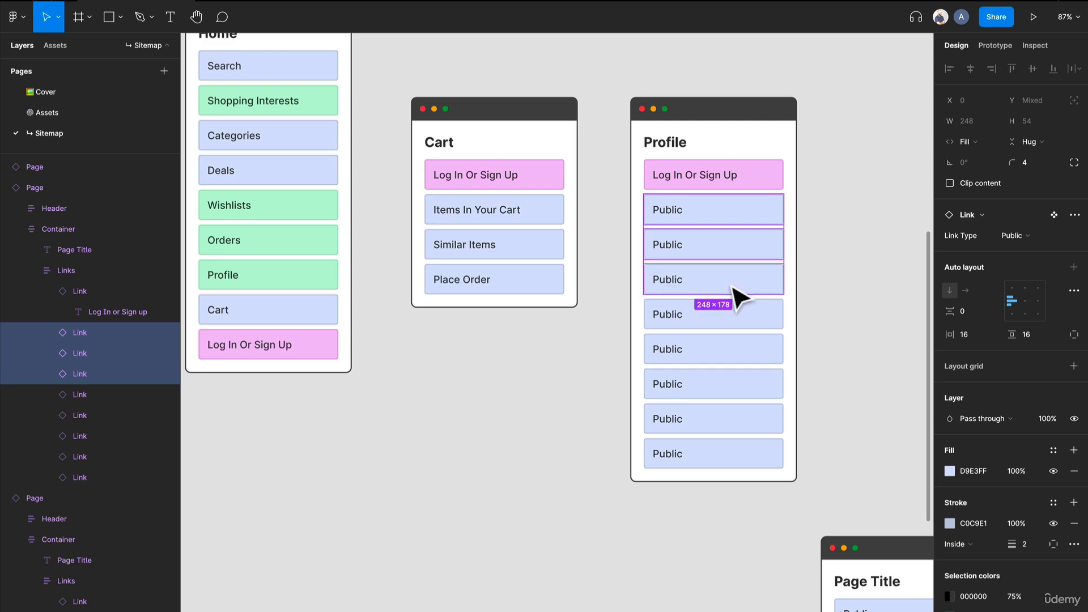
{"action": "left_click", "coordinate": [732, 315], "text": "shift"}
{"action": "left_click", "coordinate": [724, 347], "text": "shift"}
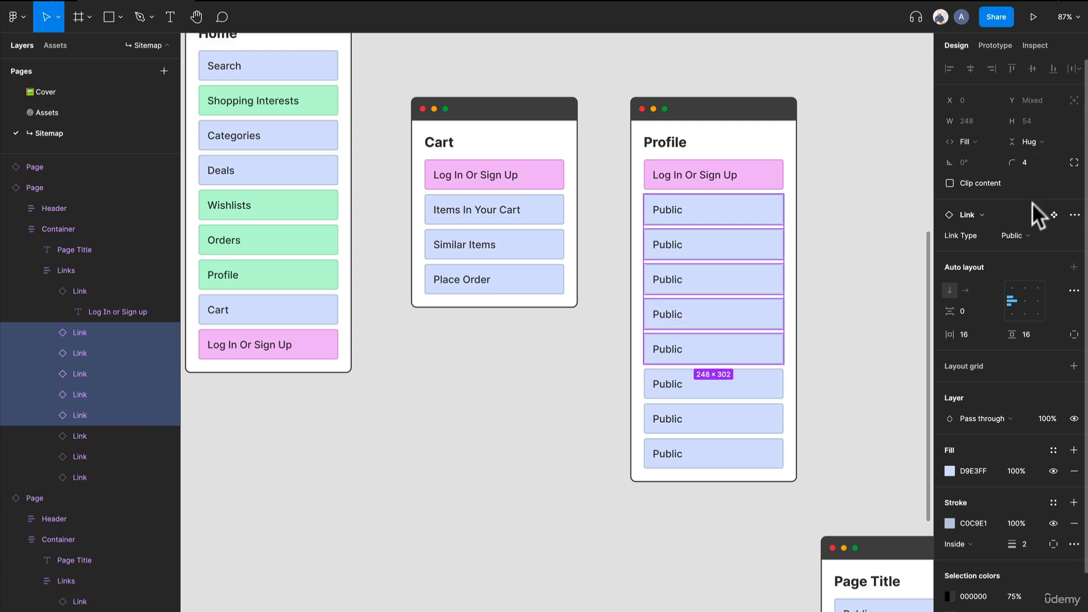
{"action": "left_click", "coordinate": [1022, 233]}
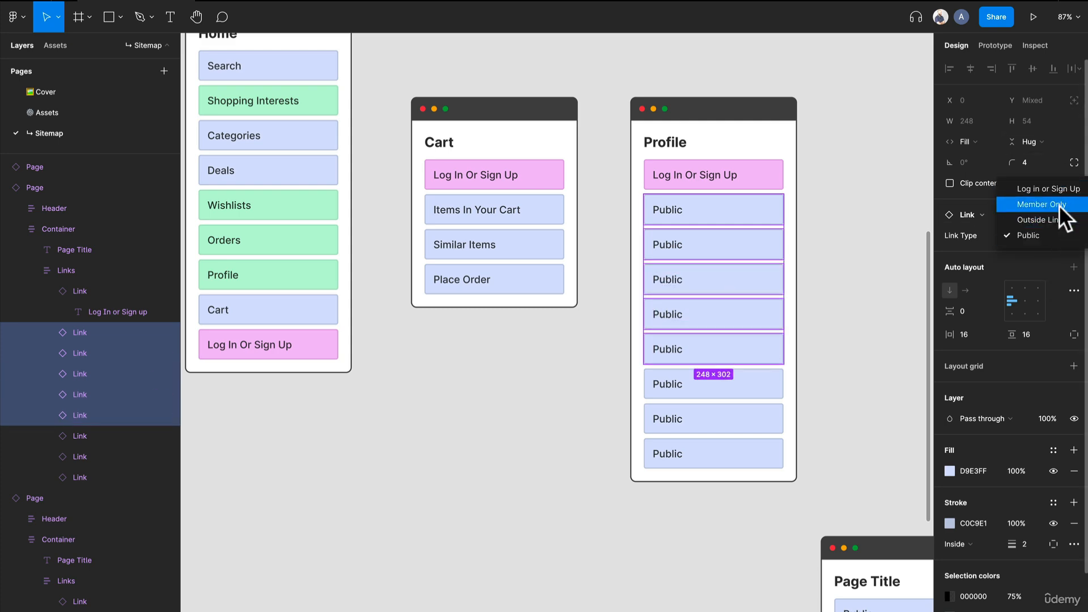
{"action": "left_click", "coordinate": [1057, 206]}
Remove the three remaining Public links from the Profile card
{"action": "left_click", "coordinate": [717, 391]}
{"action": "left_click", "coordinate": [717, 425], "text": "shift"}
{"action": "left_click", "coordinate": [713, 457], "text": "shift"}
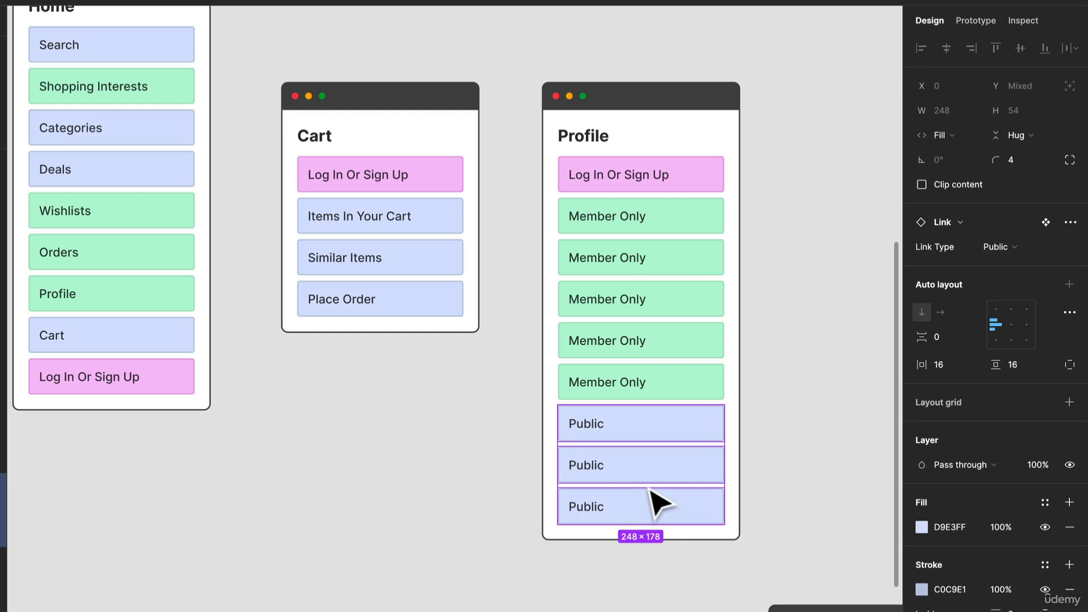
{"action": "key", "text": "Delete"}
Rename the first Member Only link in the Profile card "Account Settings"
{"action": "left_click", "coordinate": [612, 229]}
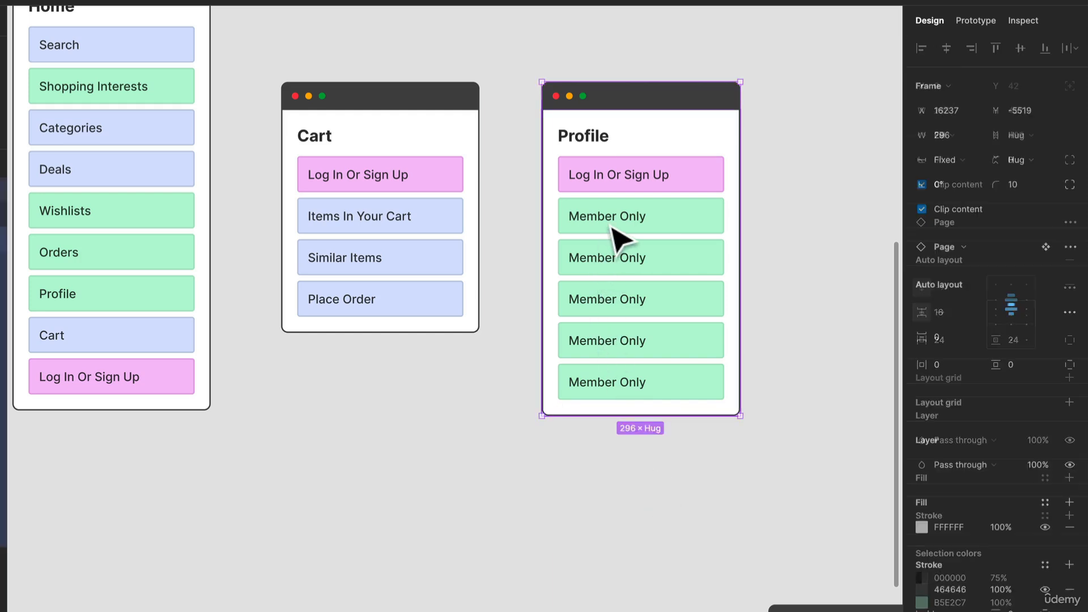
{"action": "double_click", "coordinate": [612, 226]}
{"action": "double_click", "coordinate": [609, 221]}
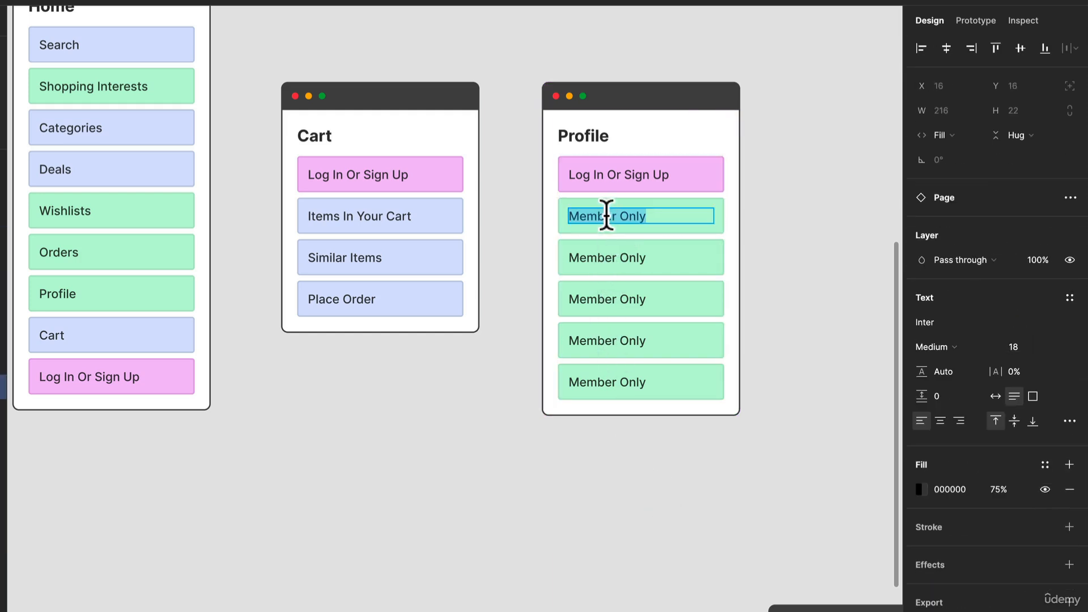
{"action": "type", "text": "ACCOU"}
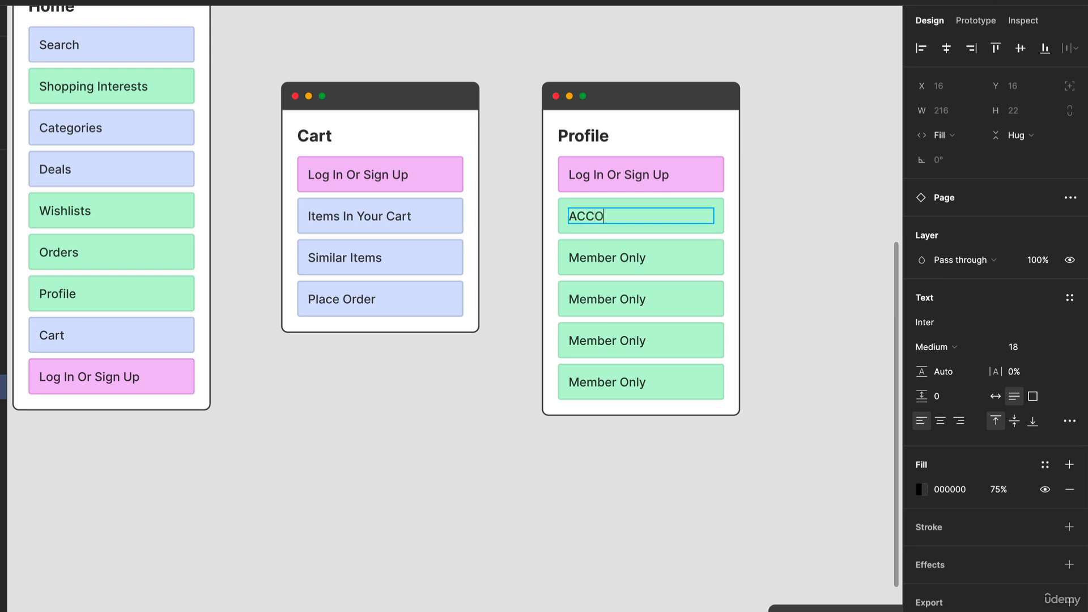
{"action": "key", "text": "BackSpace"}
{"action": "key", "text": "BackSpace"}
{"action": "key", "text": "BackSpace"}
{"action": "key", "text": "BackSpace"}
{"action": "type", "text": "ccount Settings"}
Rename the Profile card's third link "My Interests" and its fourth link "Customer Service"
{"action": "triple_click", "coordinate": [618, 253]}
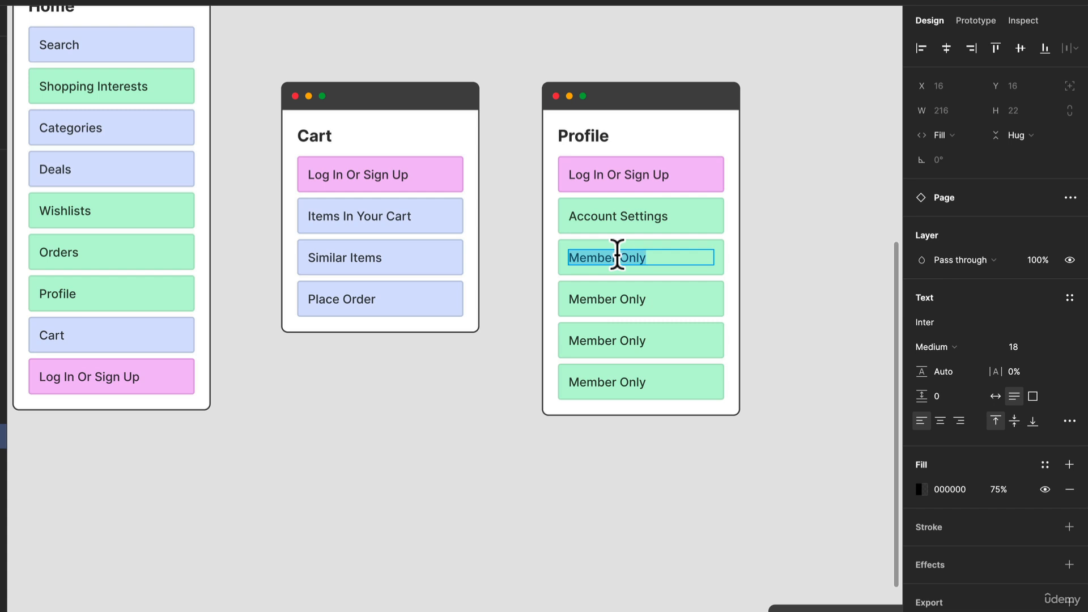
{"action": "type", "text": "My"}
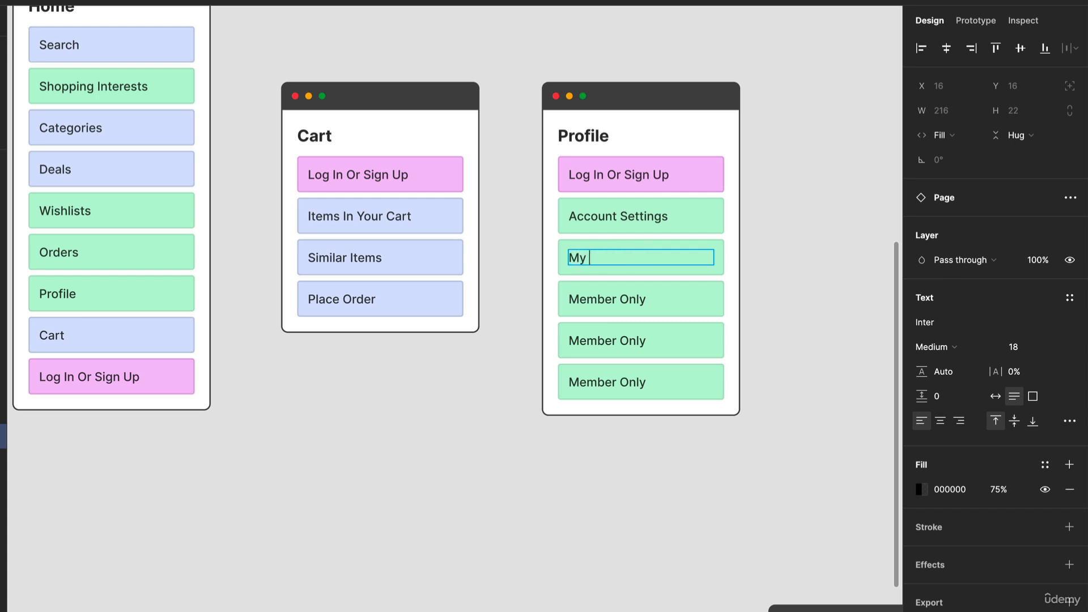
{"action": "type", "text": " Interests"}
{"action": "double_click", "coordinate": [595, 291]}
{"action": "triple_click", "coordinate": [589, 293]}
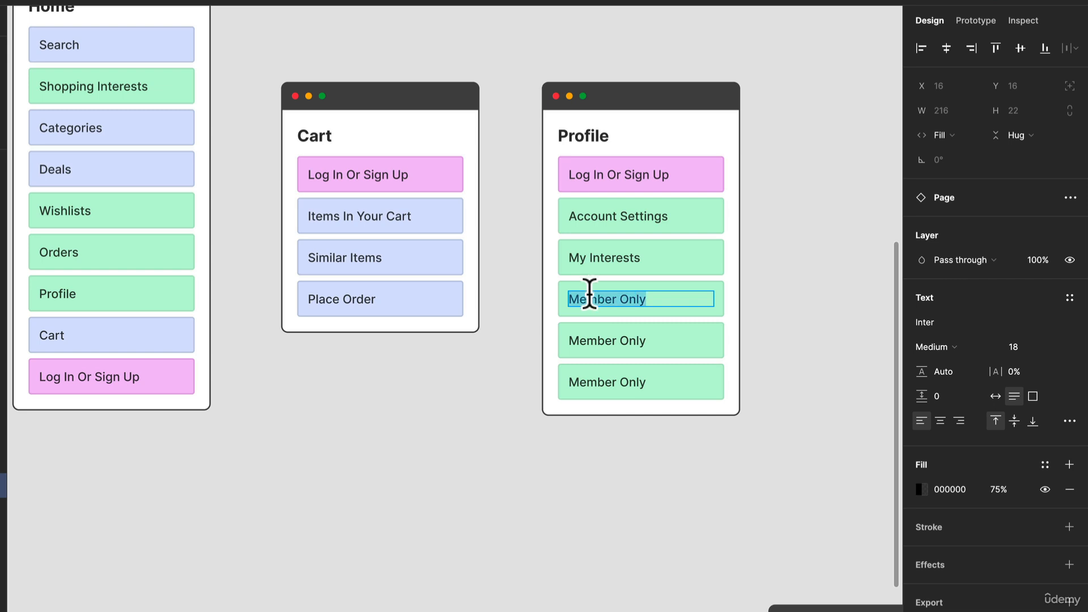
{"action": "type", "text": "Customer Se"}
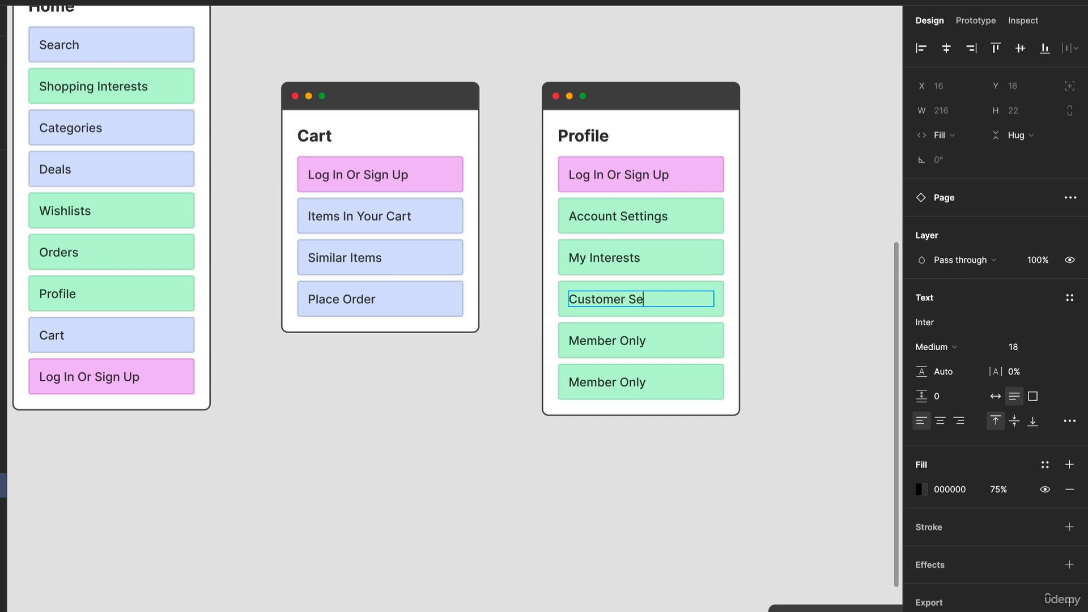
{"action": "type", "text": "rvice"}
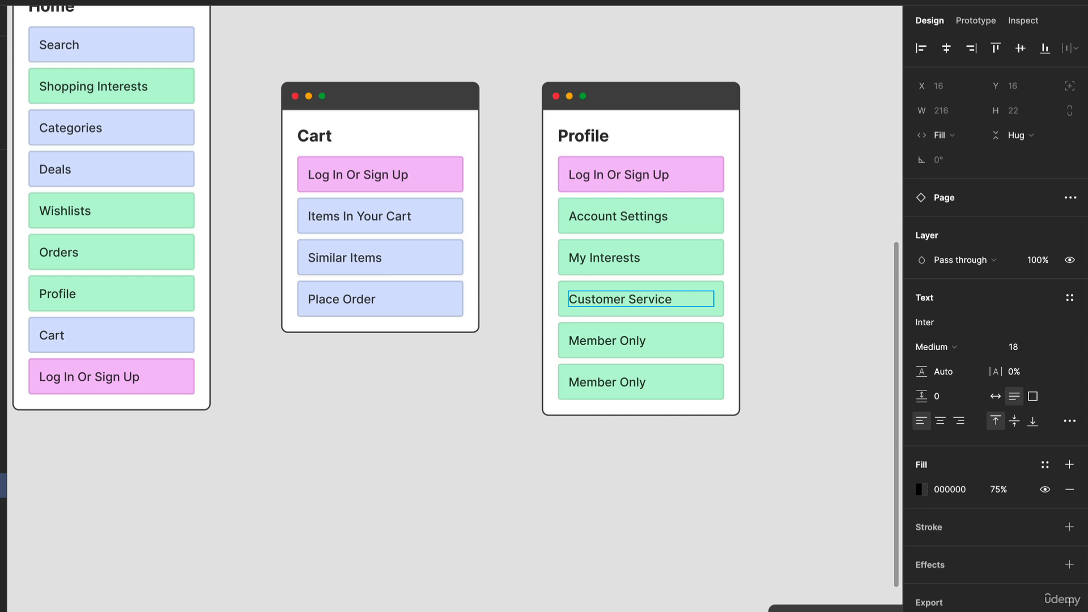
Rename the Profile card's fifth link "Orders" and remove the last Member Only link below it
{"action": "double_click", "coordinate": [603, 326]}
{"action": "triple_click", "coordinate": [603, 321]}
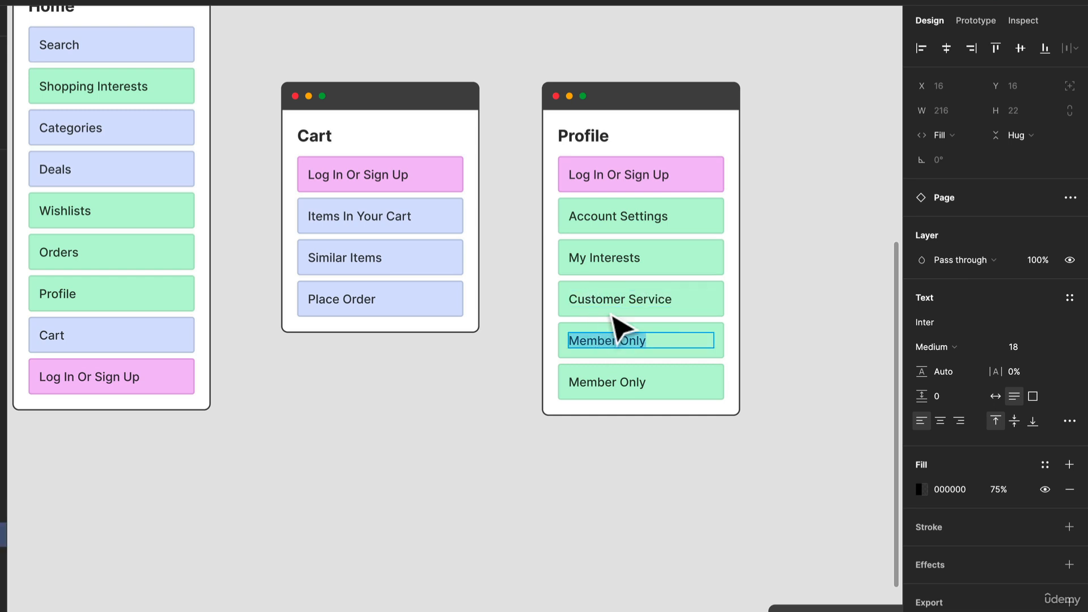
{"action": "type", "text": "Orders"}
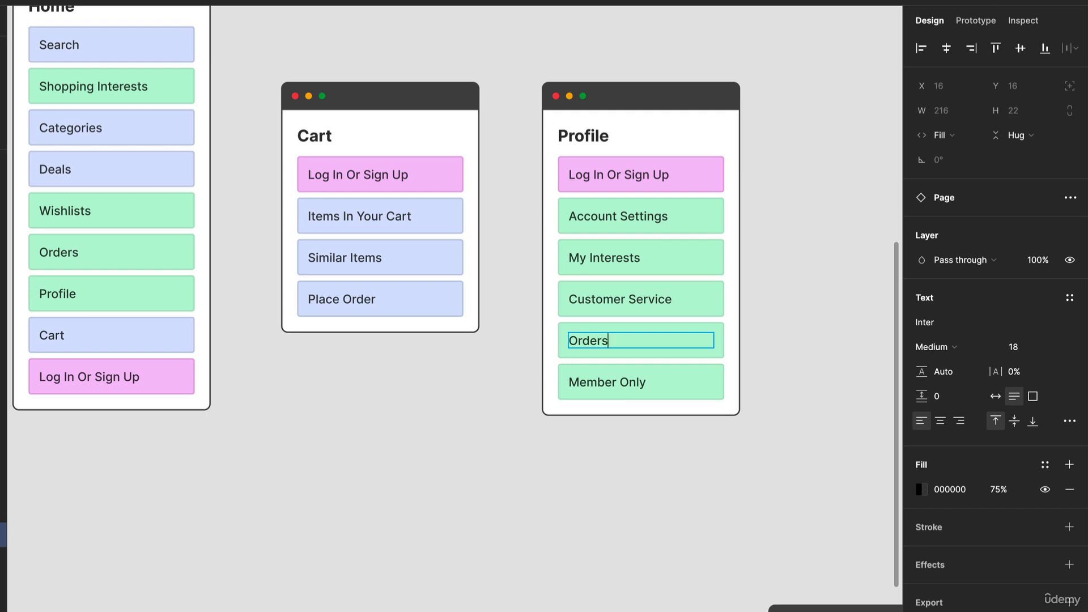
{"action": "key", "text": "Escape"}
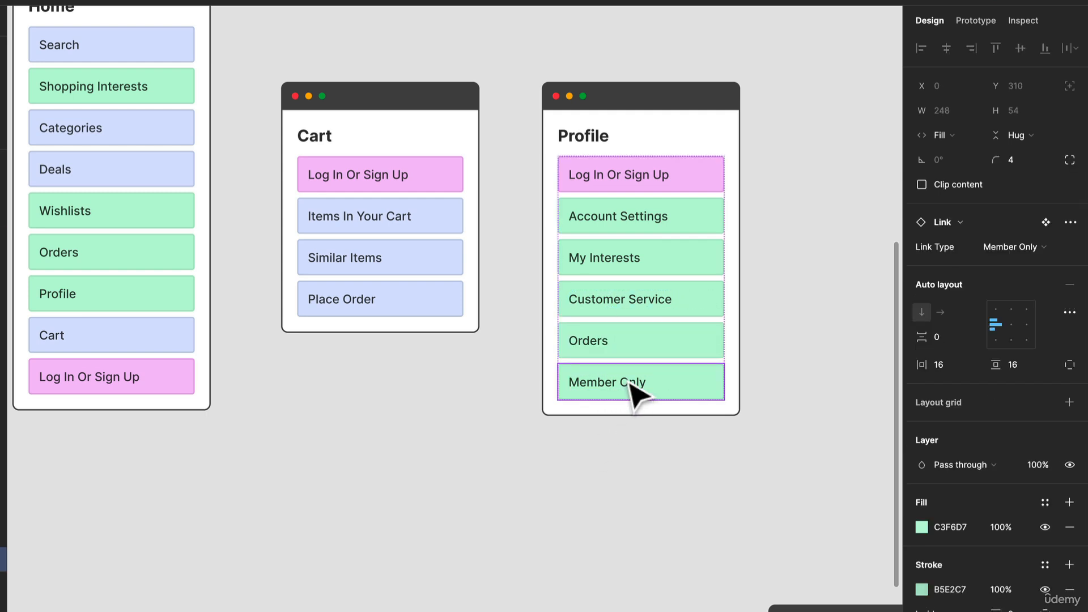
{"action": "key", "text": "Delete"}
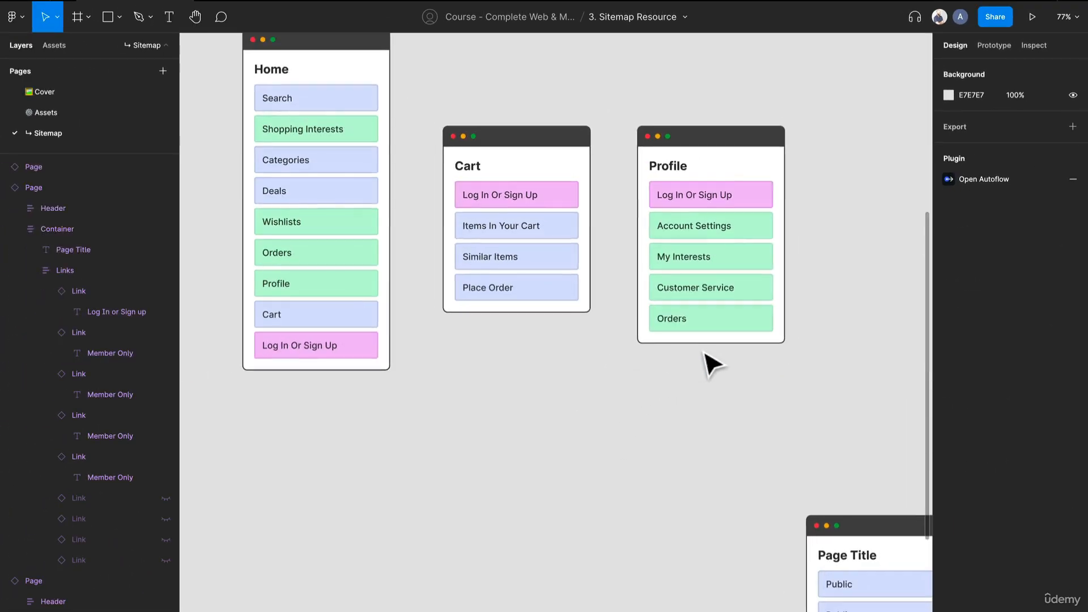
Duplicate the Profile card beside the original, aligned with its top edge, and title the copy "Orders"
{"action": "left_click_drag", "start_coordinate": [712, 366], "coordinate": [505, 394]}
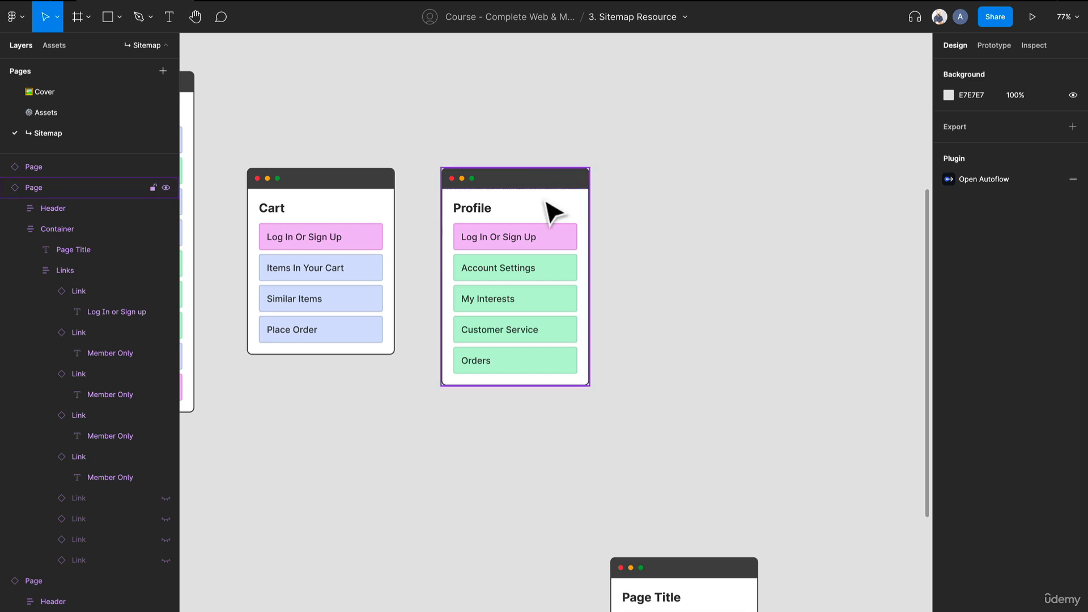
{"action": "left_click_drag", "start_coordinate": [552, 212], "coordinate": [713, 219]}
{"action": "double_click", "coordinate": [658, 216]}
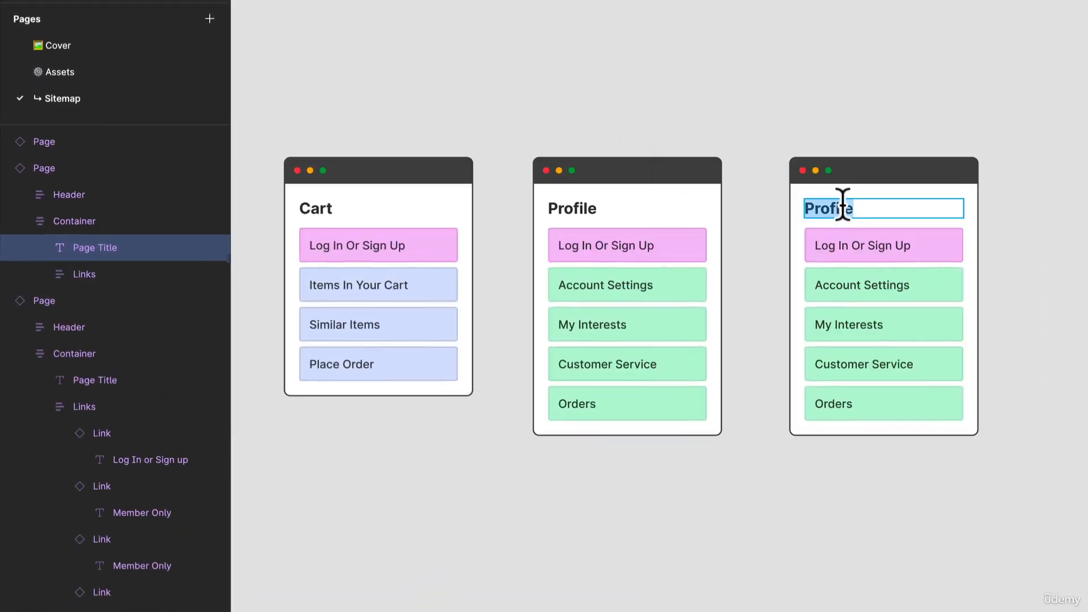
{"action": "type", "text": "Orders"}
{"action": "left_click_drag", "start_coordinate": [581, 374], "coordinate": [505, 374]}
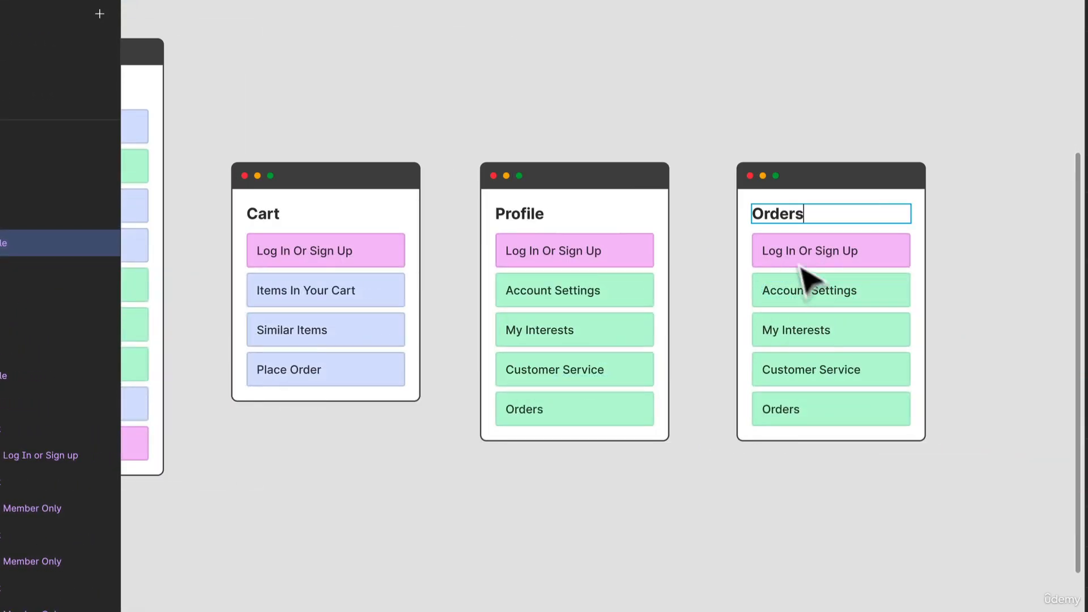
Rename the Orders card's second link "Search And Filters" and its third link "In Progress Orders"
{"action": "double_click", "coordinate": [809, 290]}
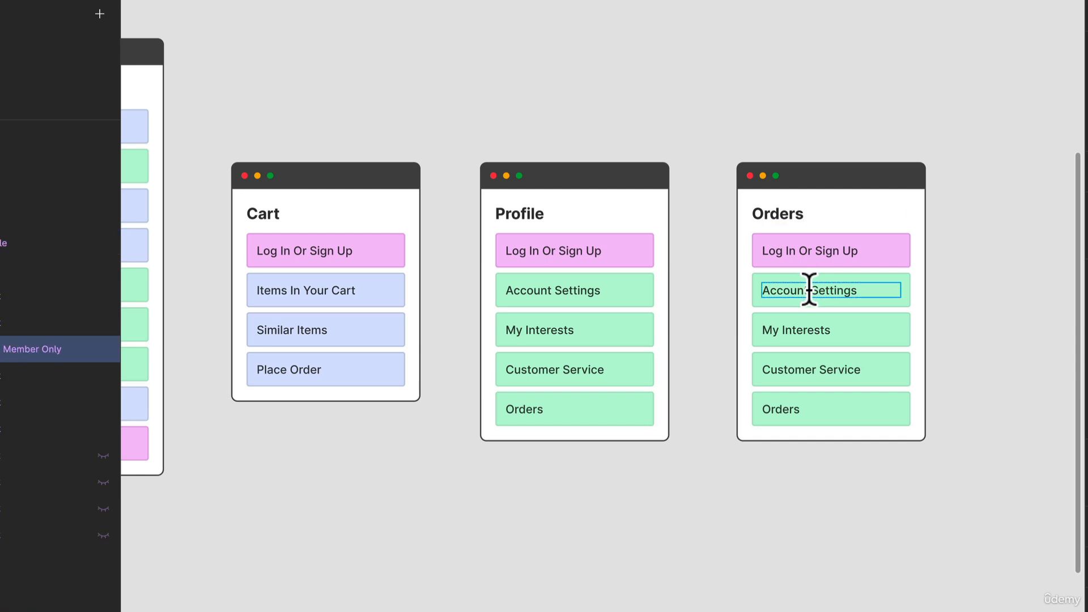
{"action": "type", "text": "Search And Filters"}
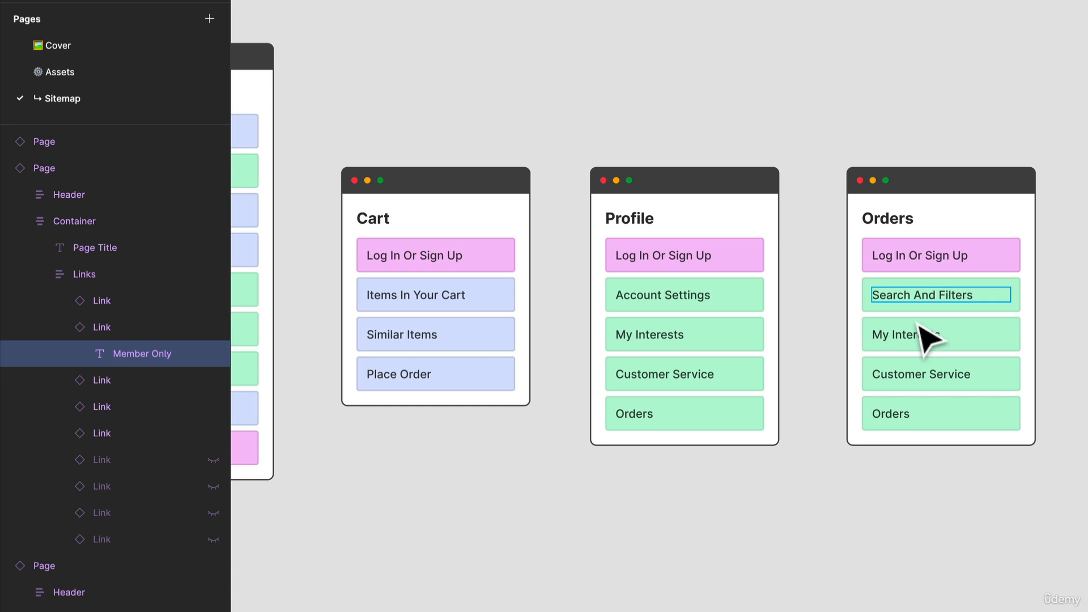
{"action": "double_click", "coordinate": [913, 332]}
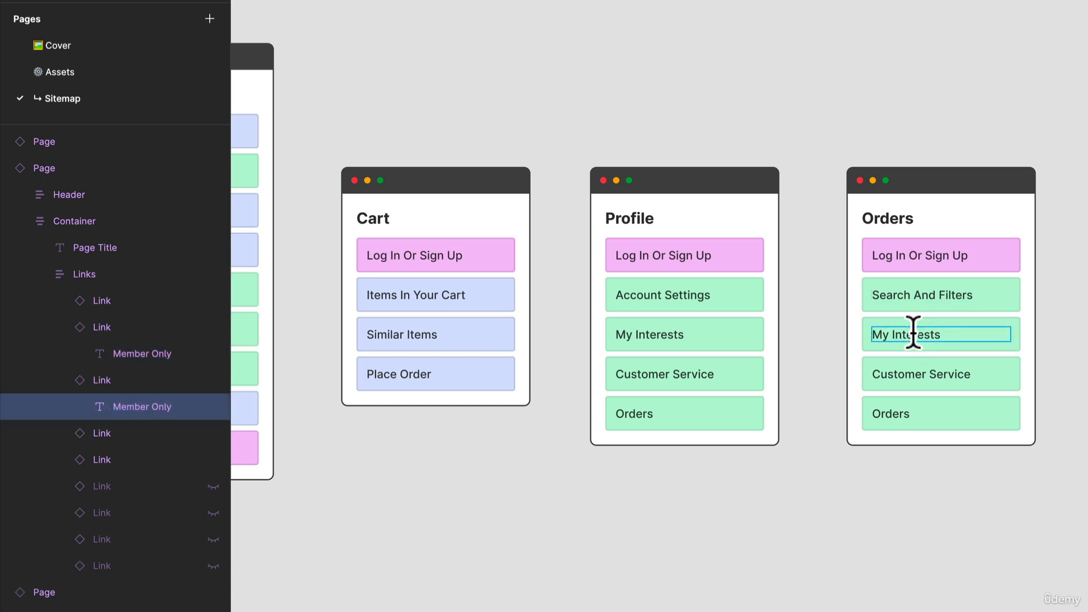
{"action": "triple_click", "coordinate": [912, 331]}
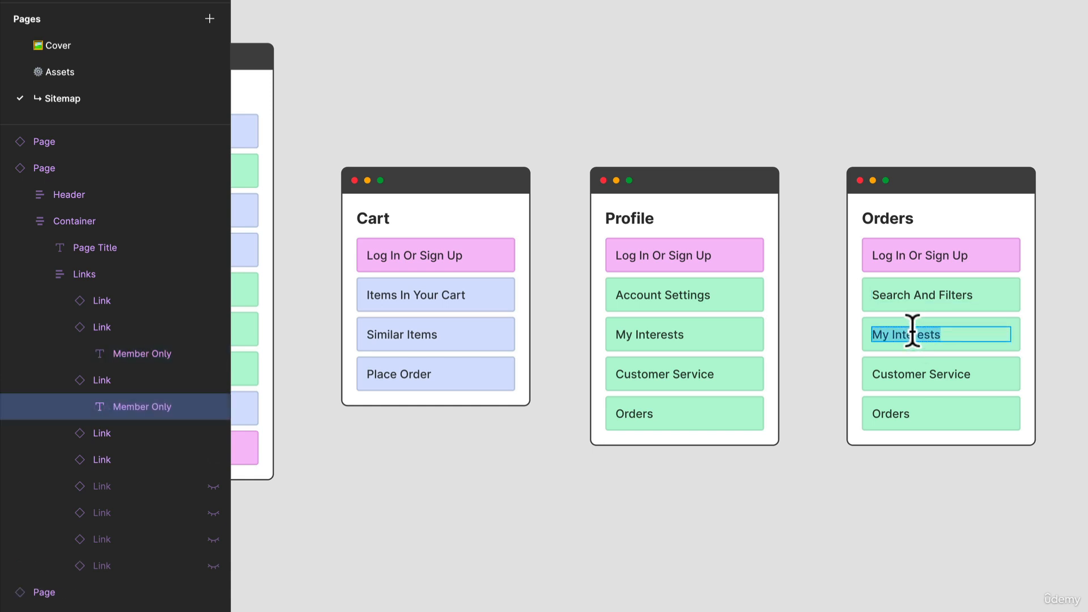
{"action": "key", "text": "BackSpace"}
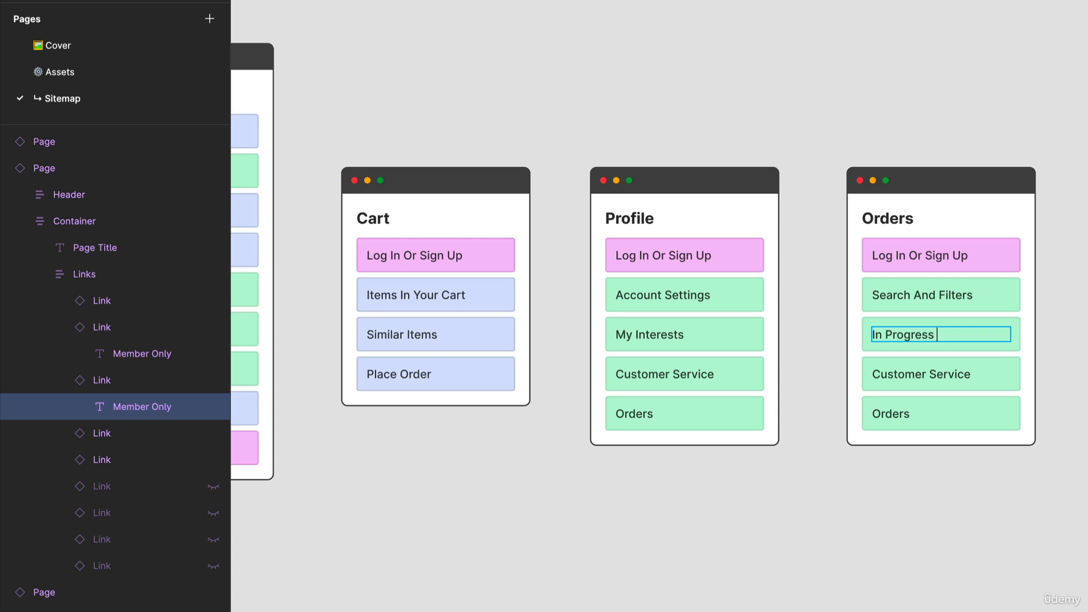
{"action": "type", "text": "In Progress Orders"}
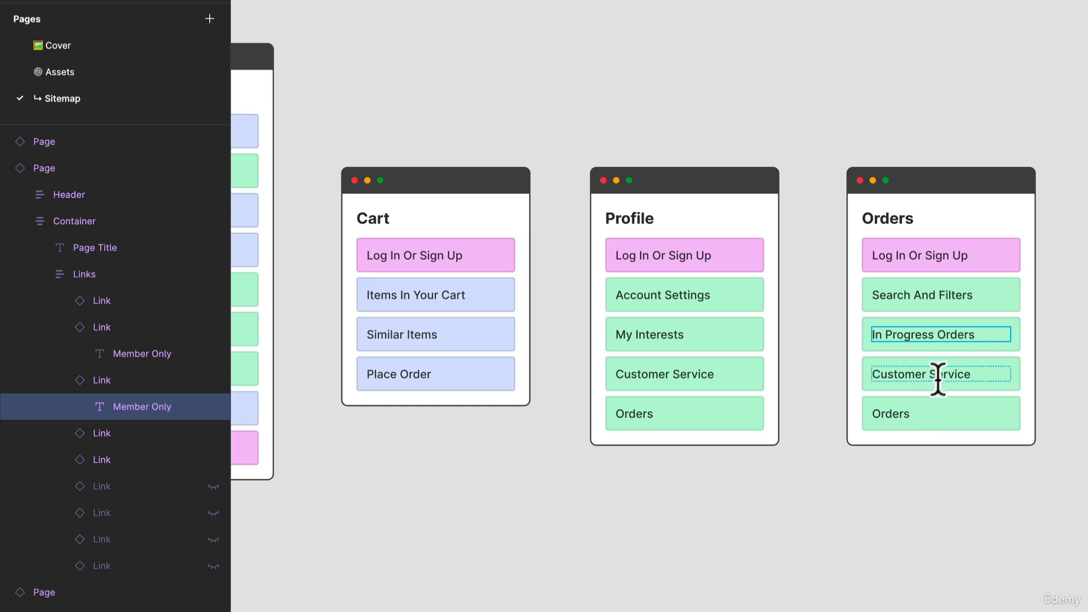
Rename the Orders card's fourth link "Past Orders" and its fifth link "Help Section"
{"action": "double_click", "coordinate": [939, 376]}
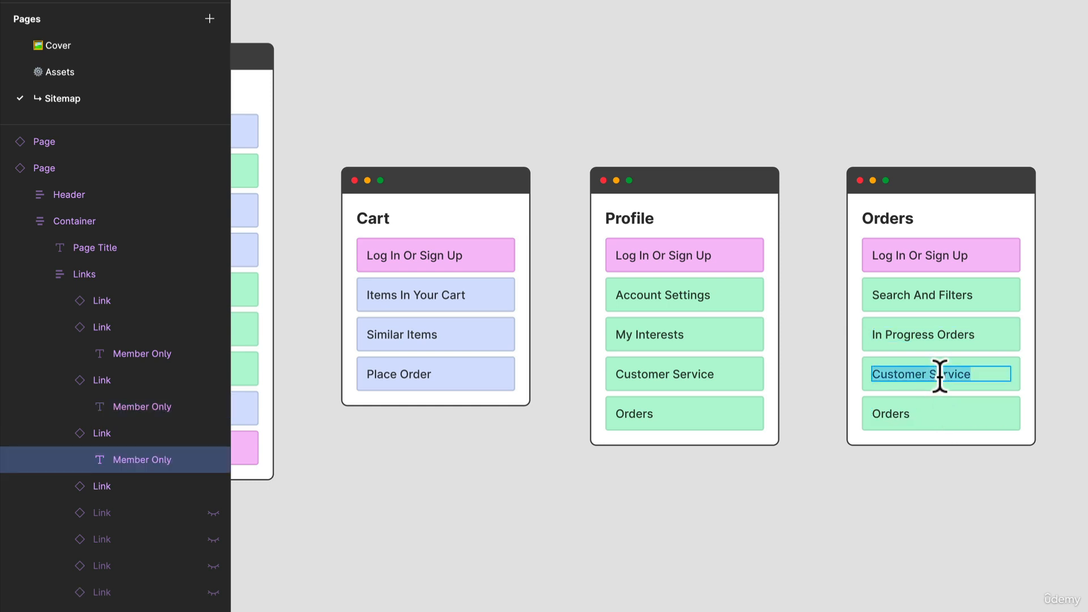
{"action": "type", "text": "Pas"}
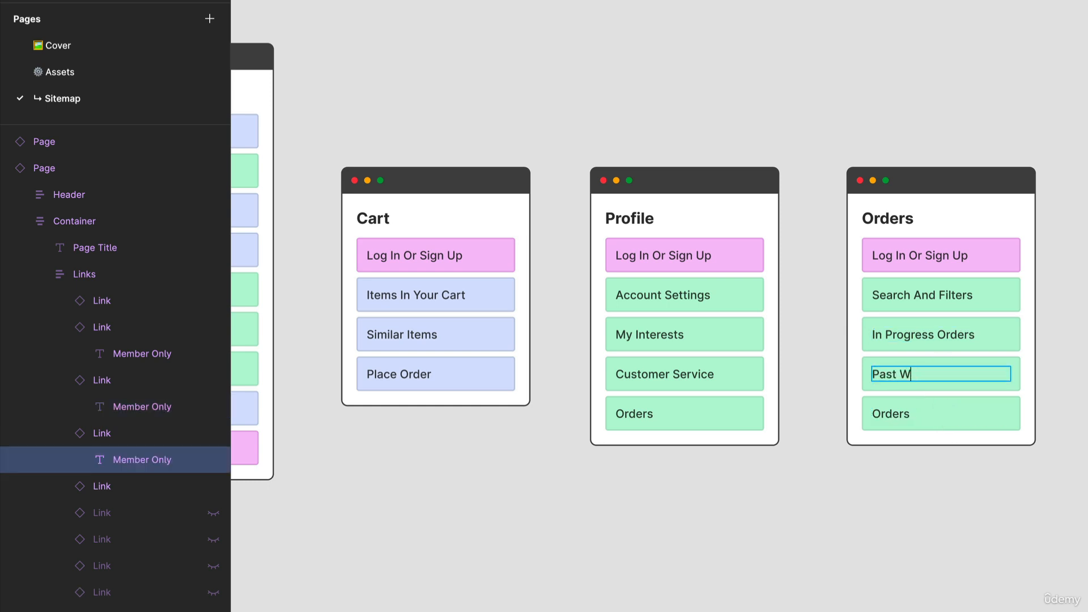
{"action": "type", "text": "t Orders"}
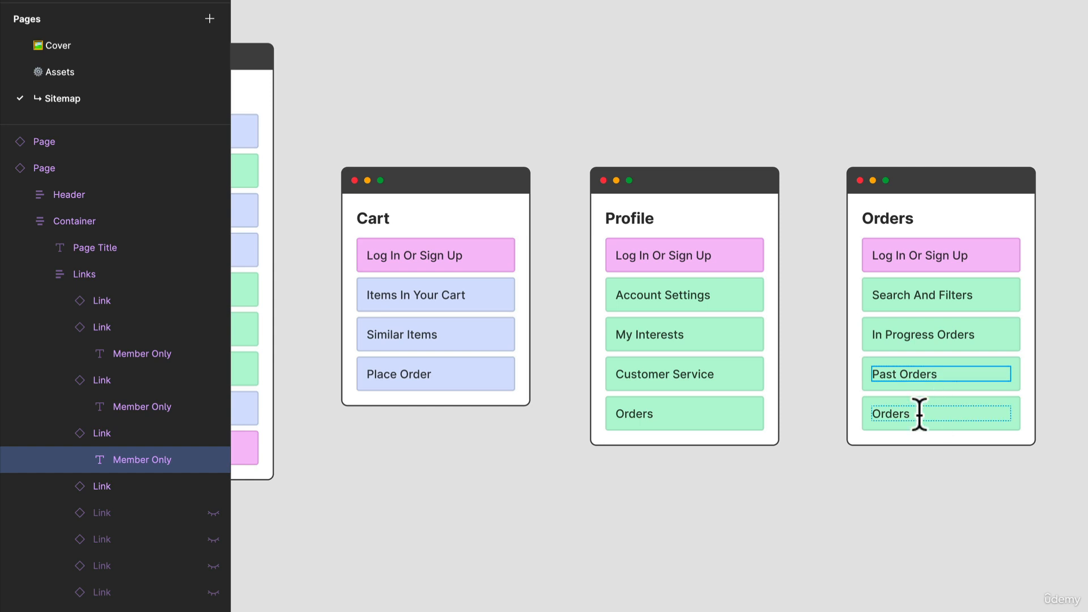
{"action": "left_click", "coordinate": [920, 413]}
{"action": "double_click", "coordinate": [911, 424]}
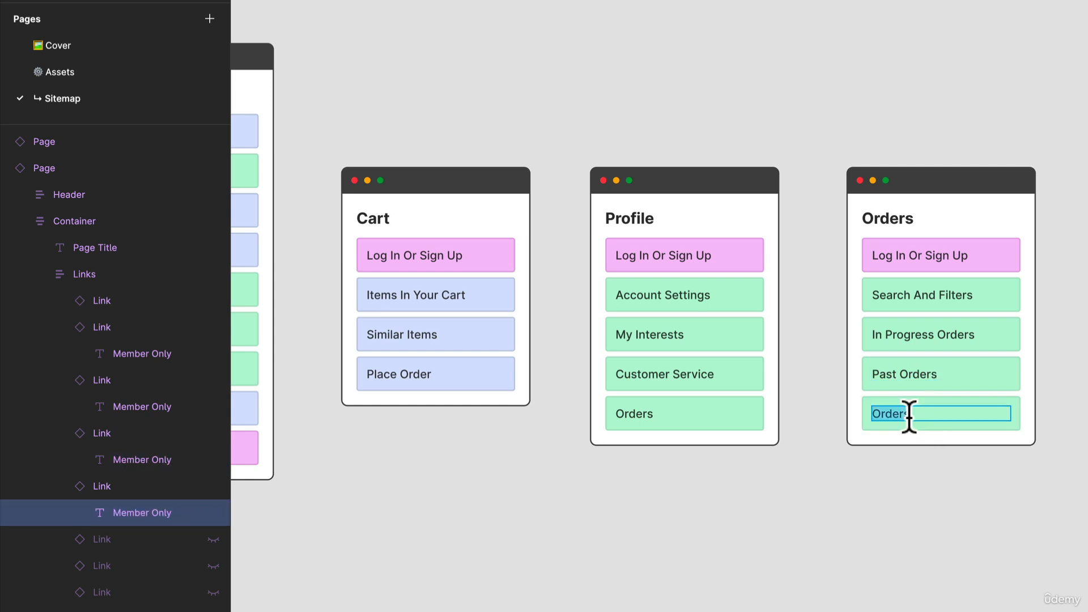
{"action": "type", "text": "Help Section"}
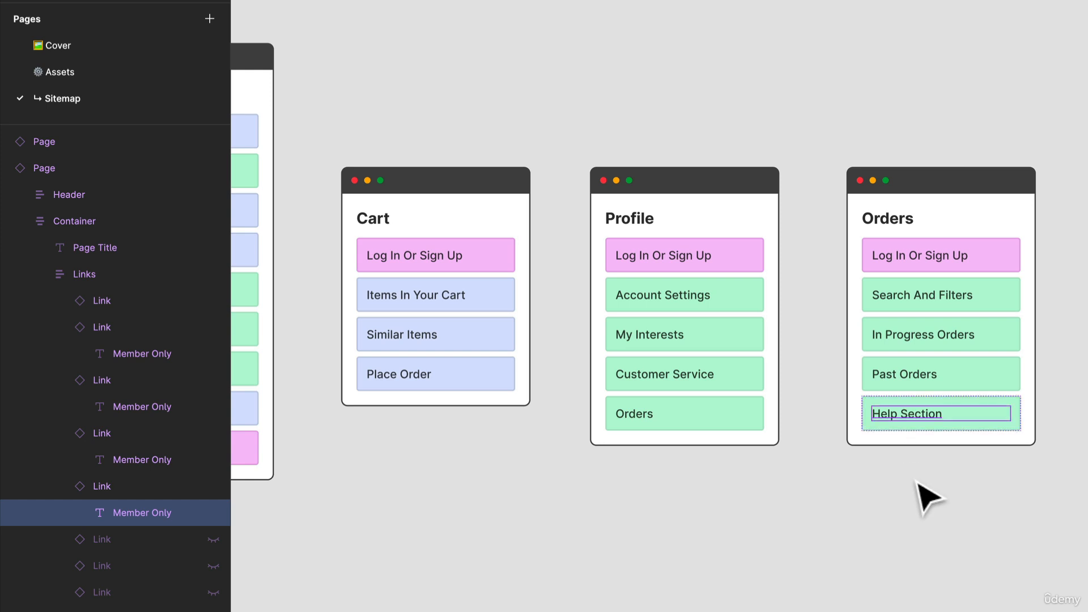
{"action": "left_click", "coordinate": [923, 498]}
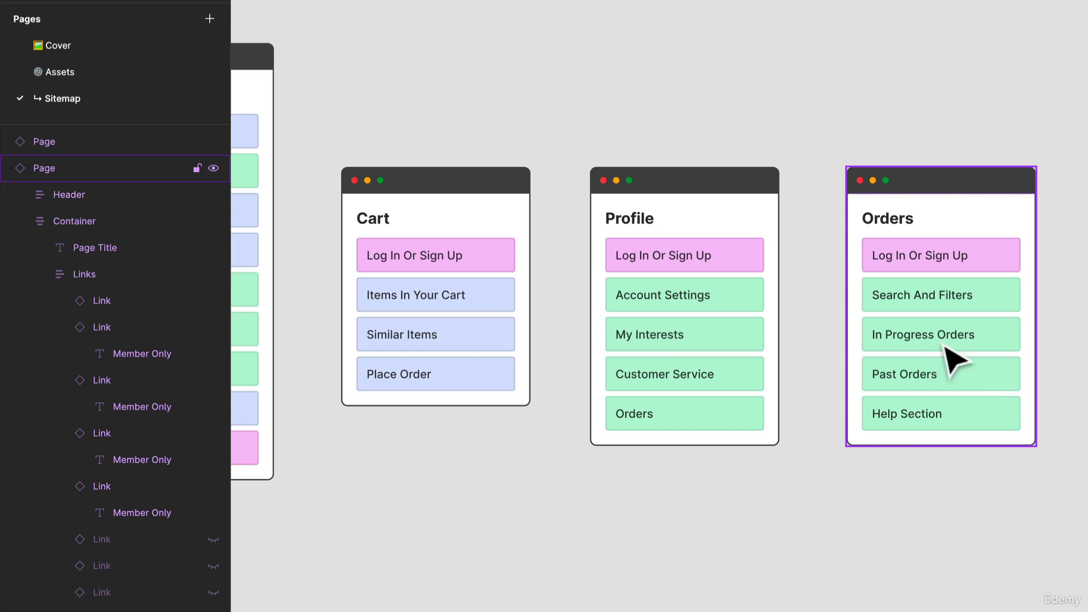
Duplicate the Orders card and place the copy beside the original, aligned with its top edge
{"action": "scroll", "coordinate": [953, 339], "scroll_direction": "down", "scroll_amount": 1}
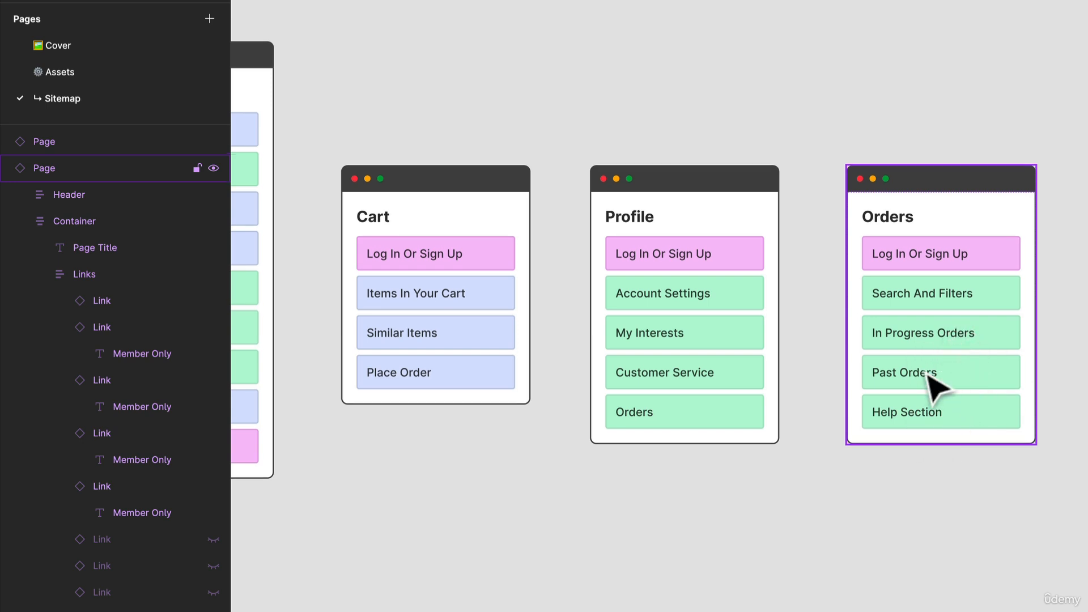
{"action": "scroll", "coordinate": [1015, 376], "scroll_direction": "down", "scroll_amount": 1}
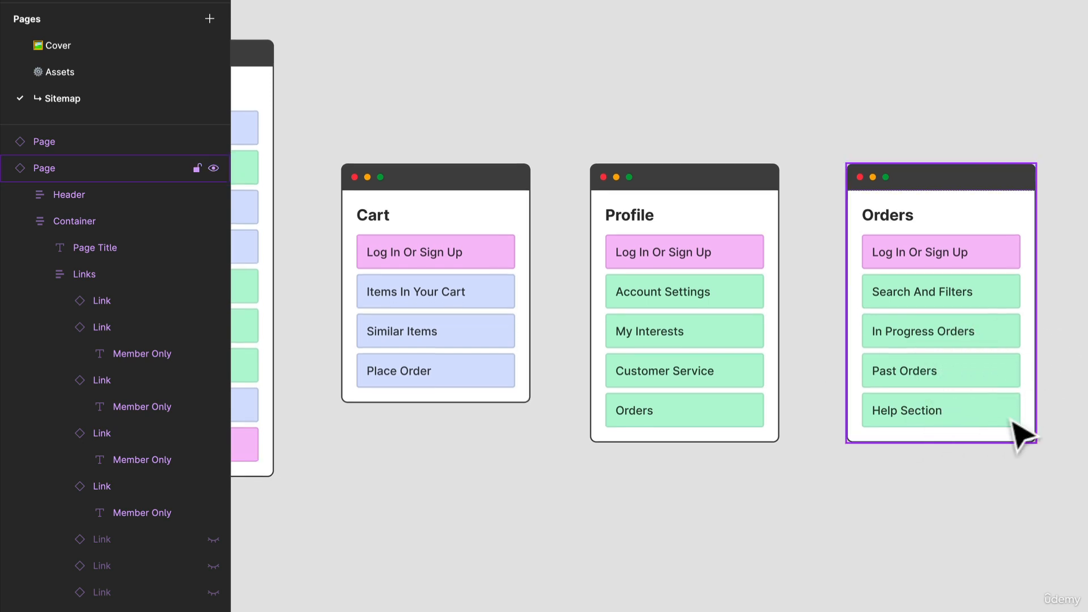
{"action": "left_click_drag", "start_coordinate": [1011, 418], "coordinate": [874, 437]}
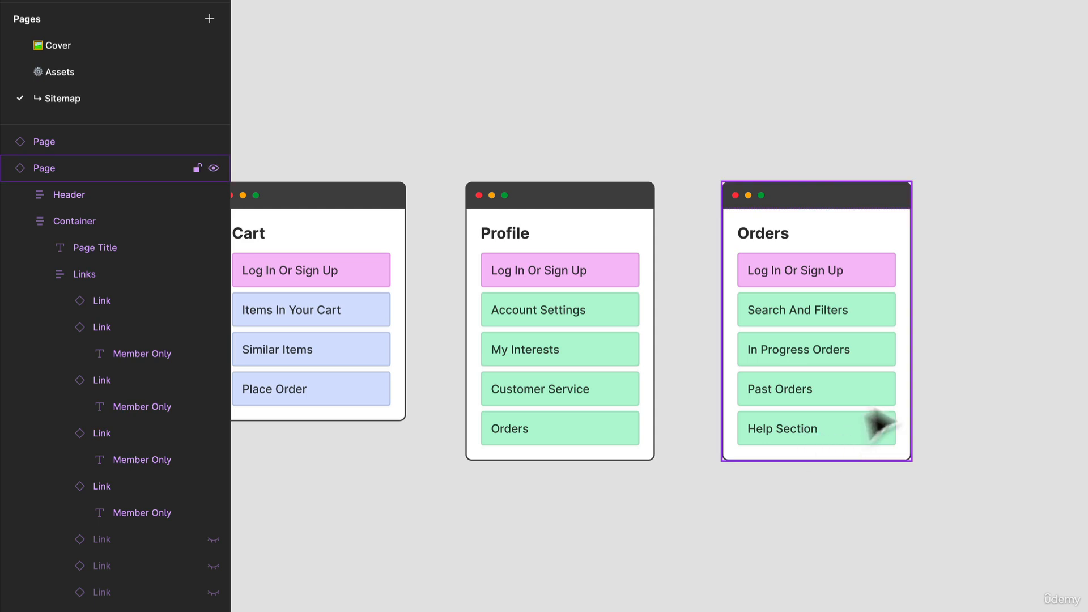
{"action": "left_click_drag", "start_coordinate": [920, 396], "coordinate": [832, 417]}
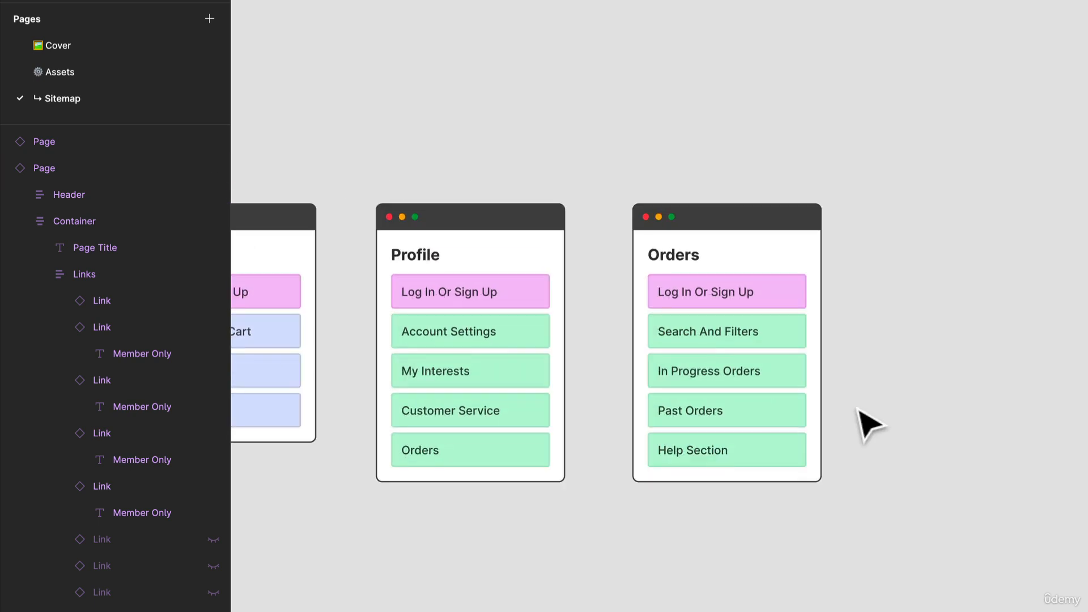
{"action": "scroll", "coordinate": [858, 407], "scroll_direction": "down", "scroll_amount": 1}
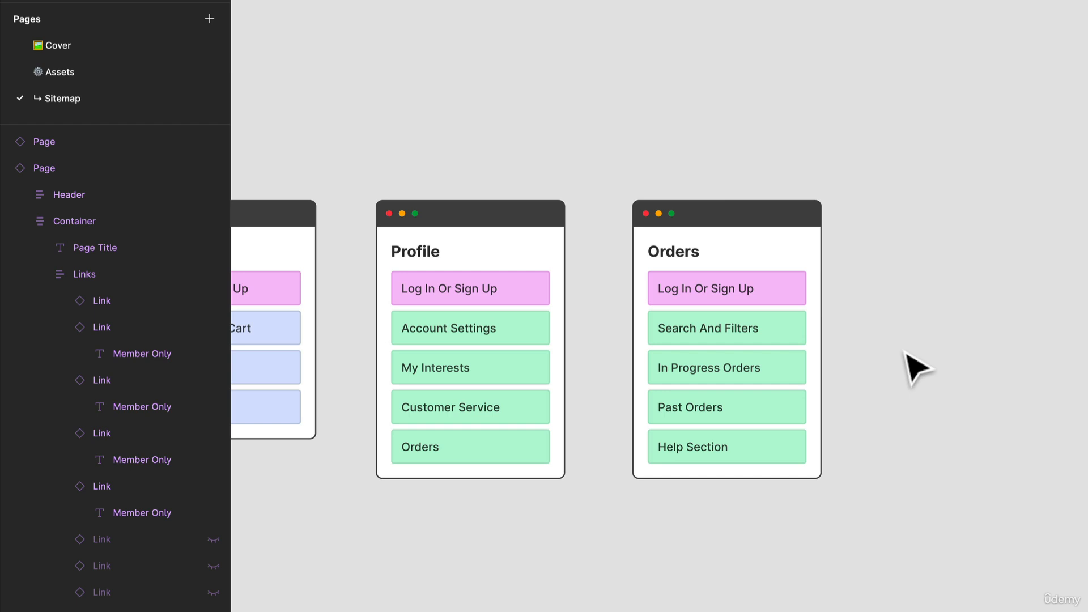
{"action": "left_click", "coordinate": [791, 265]}
{"action": "key", "text": "super+d"}
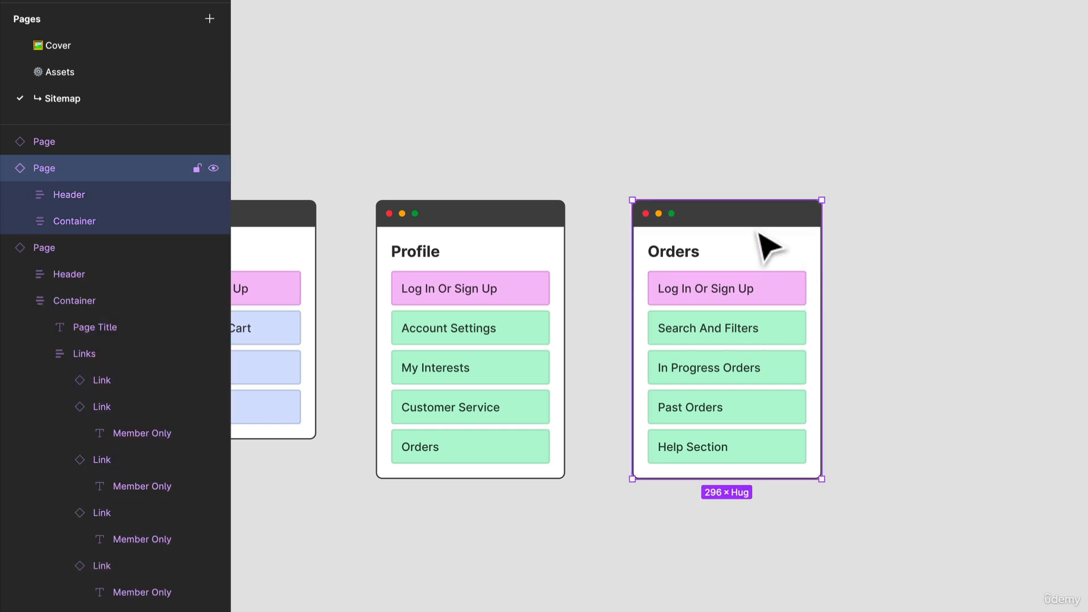
{"action": "scroll", "coordinate": [788, 291], "scroll_direction": "down", "scroll_amount": 3}
{"action": "left_click_drag", "start_coordinate": [784, 287], "coordinate": [976, 270]}
{"action": "left_click_drag", "start_coordinate": [453, 348], "coordinate": [922, 442]}
{"action": "left_click_drag", "start_coordinate": [788, 444], "coordinate": [316, 397]}
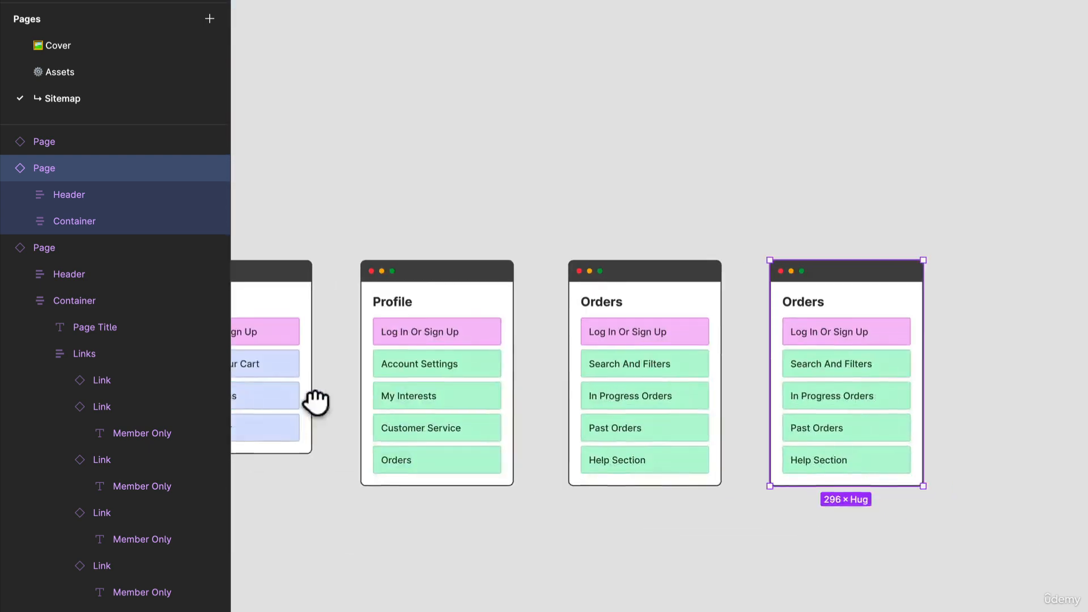
Title the duplicated Orders card "Wishlists"
{"action": "scroll", "coordinate": [866, 346], "scroll_direction": "up", "scroll_amount": 5}
{"action": "double_click", "coordinate": [773, 172]}
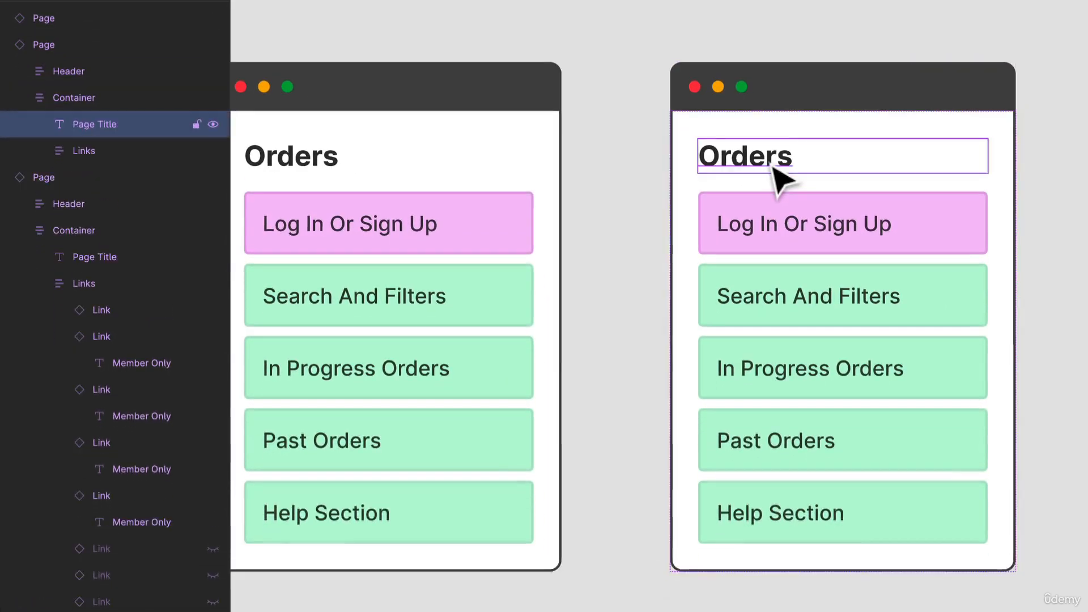
{"action": "double_click", "coordinate": [769, 162]}
{"action": "type", "text": "Wishlists"}
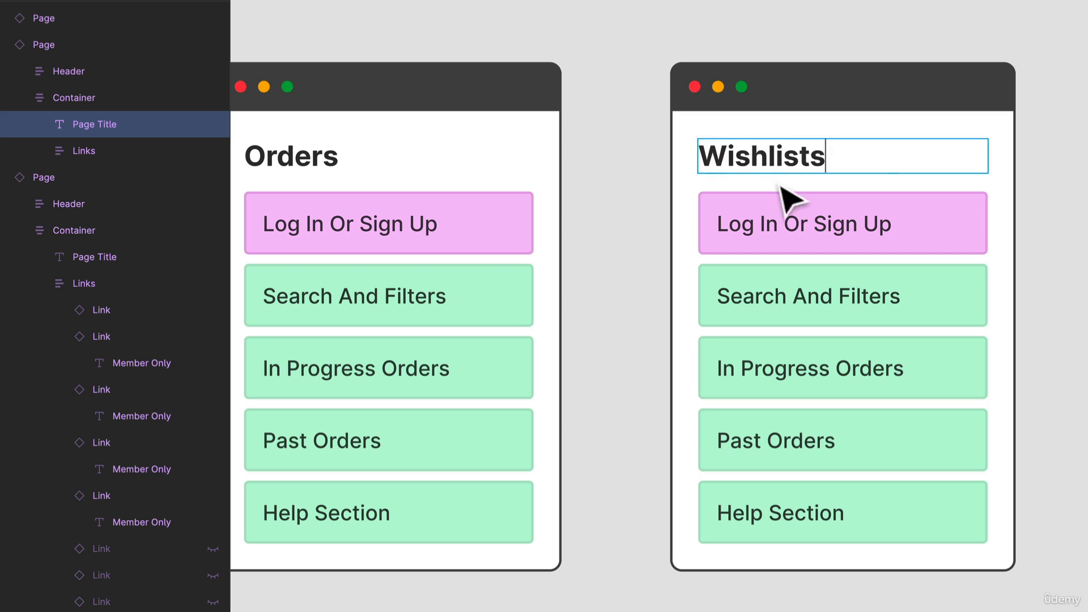
Rename the Wishlists card's second link "Saved Items" and its third link "Sharing Options"
{"action": "double_click", "coordinate": [782, 292]}
{"action": "left_click", "coordinate": [782, 292]}
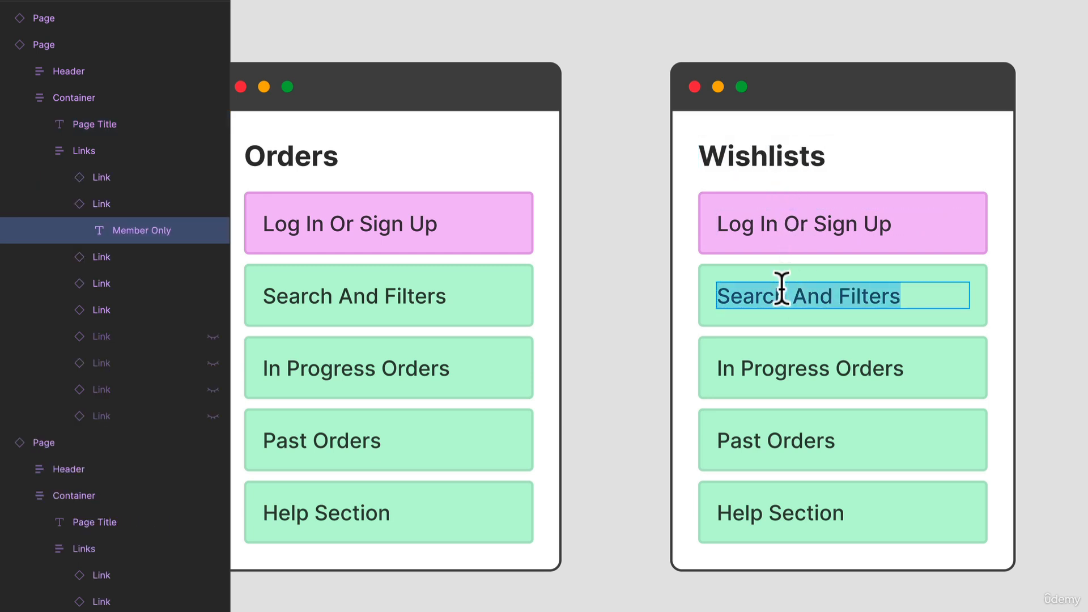
{"action": "type", "text": "Saved"}
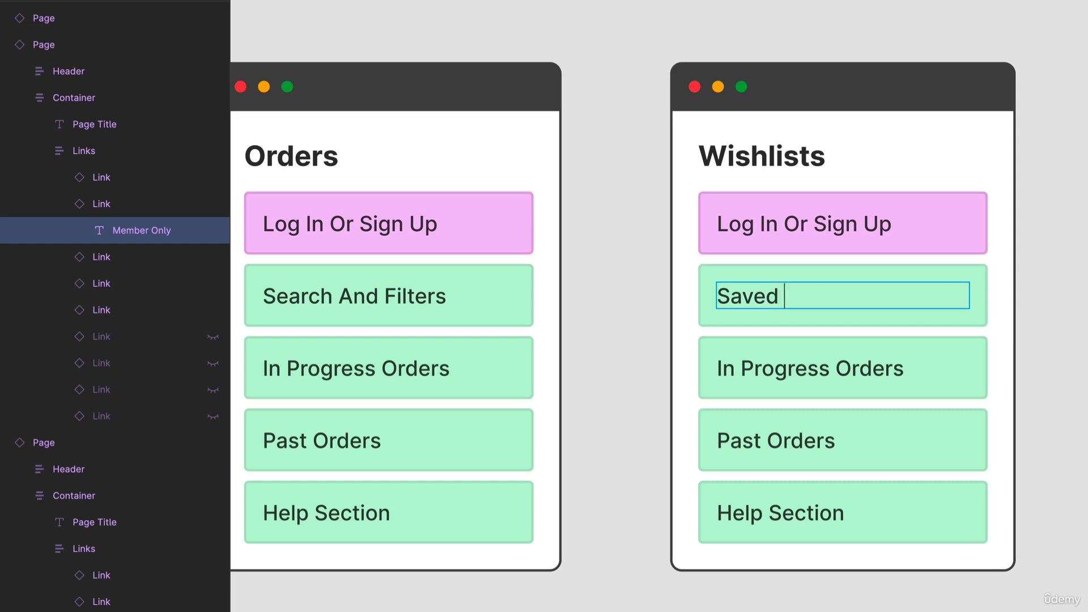
{"action": "type", "text": " Items"}
{"action": "double_click", "coordinate": [772, 360]}
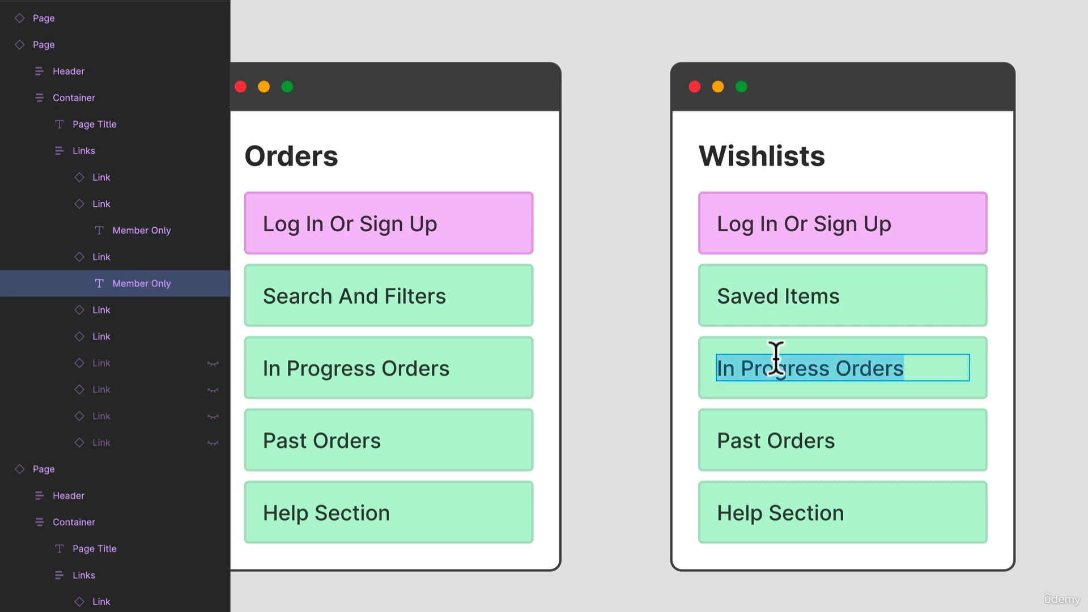
{"action": "type", "text": "Sh"}
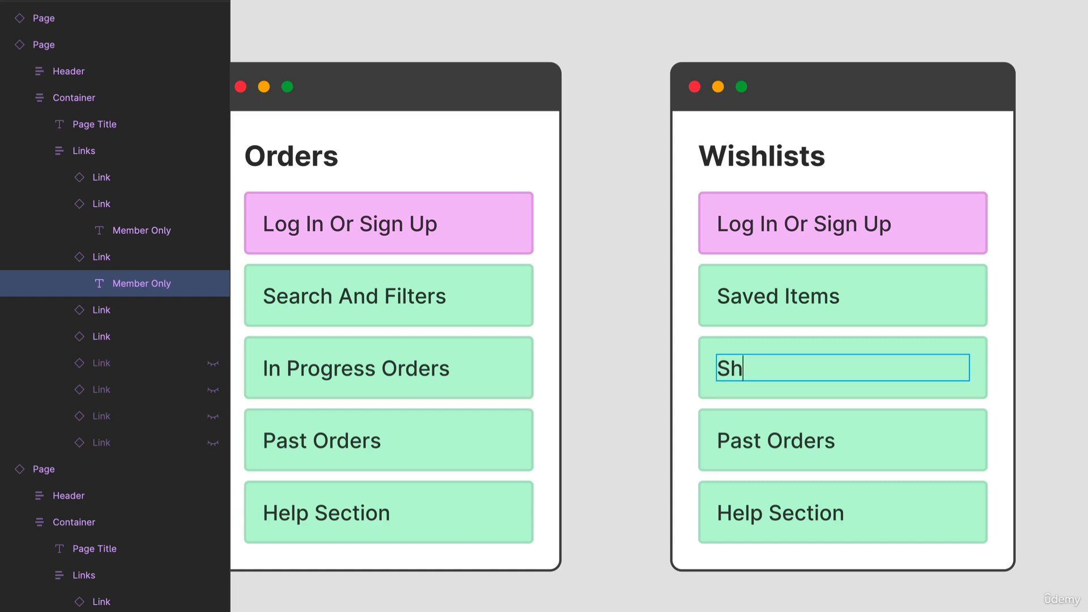
{"action": "type", "text": "aring Opt"}
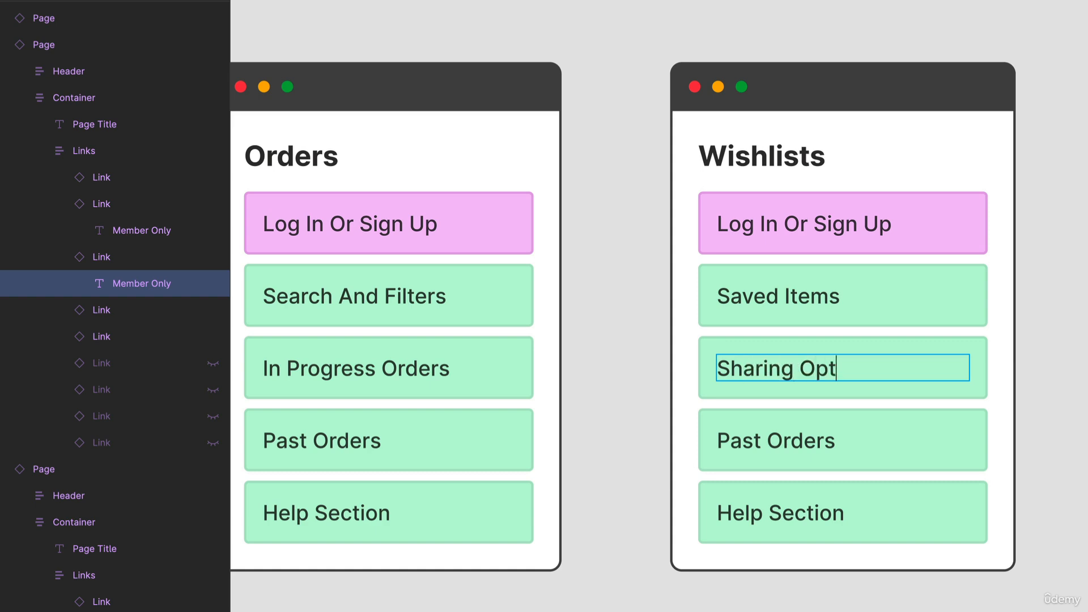
{"action": "type", "text": "ions"}
Rename the Wishlists card's fourth link "Similar Items" and hide the Help Section link below it
{"action": "double_click", "coordinate": [774, 441]}
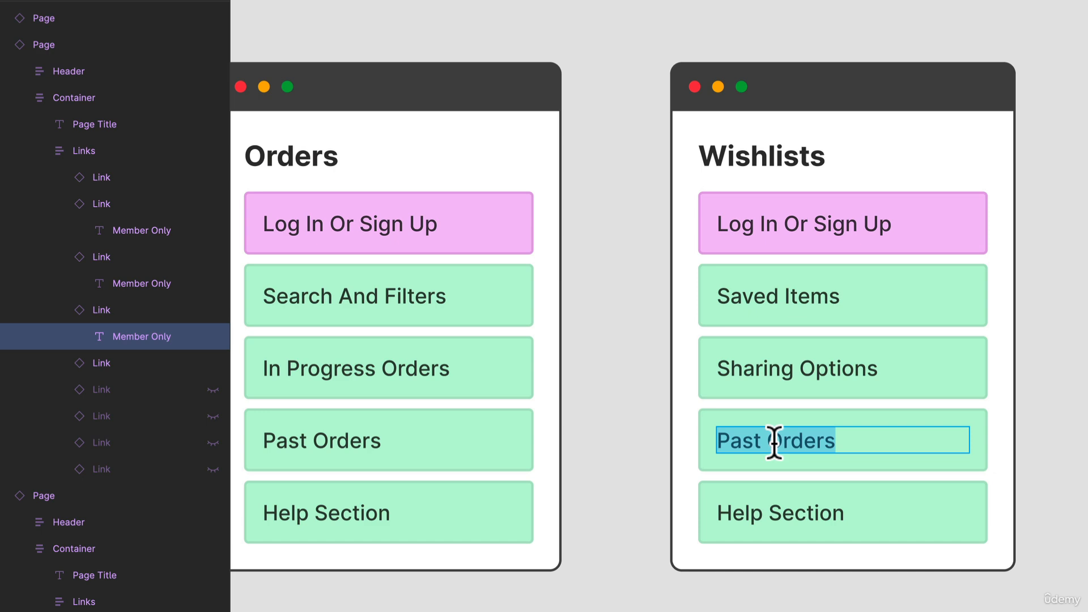
{"action": "type", "text": "Simila"}
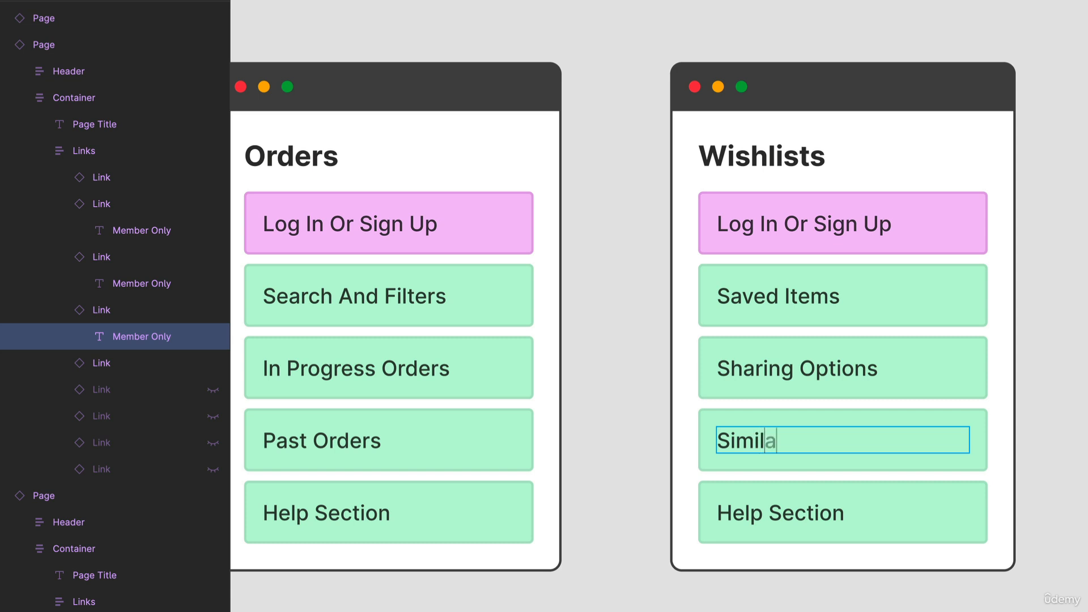
{"action": "type", "text": "r Items"}
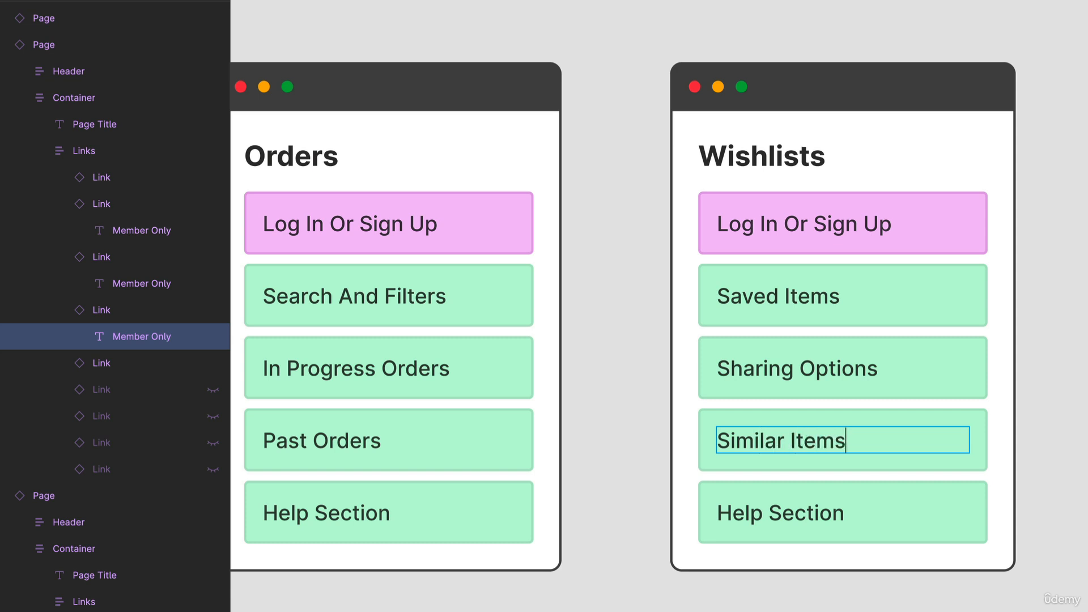
{"action": "left_click", "coordinate": [932, 532]}
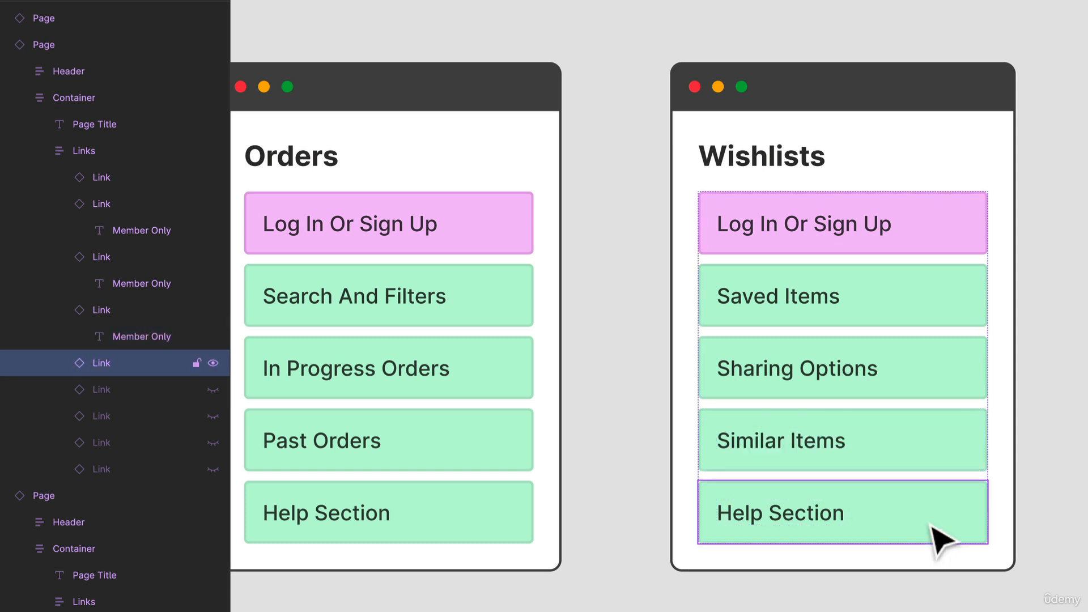
{"action": "key", "text": "ctrl+shift+h"}
Delete the unused Page Title template card below the row of page cards
{"action": "scroll", "coordinate": [748, 424], "scroll_direction": "down", "scroll_amount": 10}
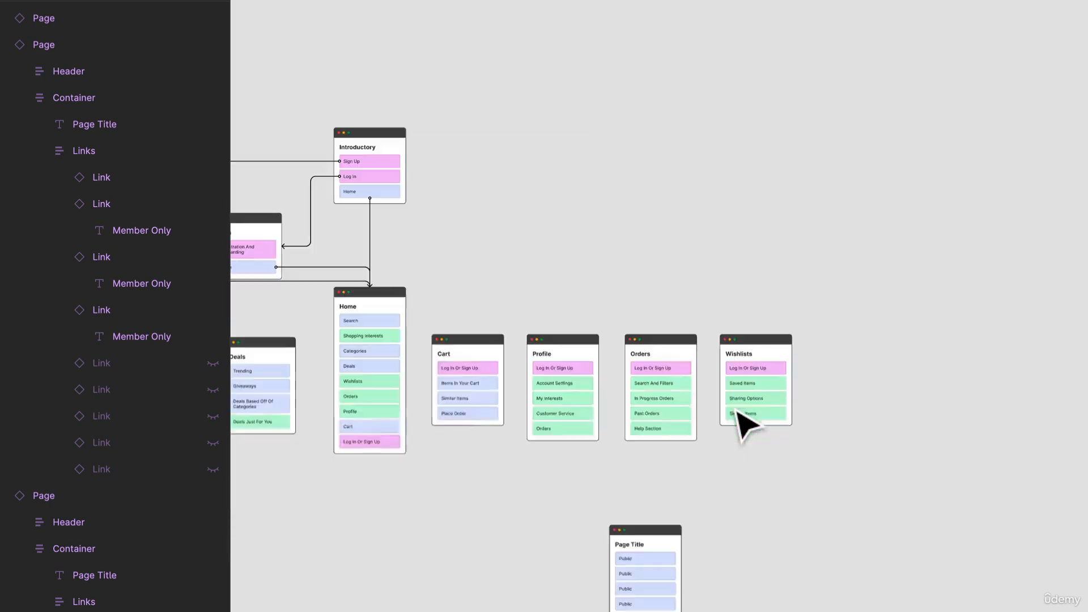
{"action": "left_click_drag", "start_coordinate": [602, 501], "coordinate": [687, 284]}
{"action": "scroll", "coordinate": [617, 312], "scroll_direction": "up", "scroll_amount": 3}
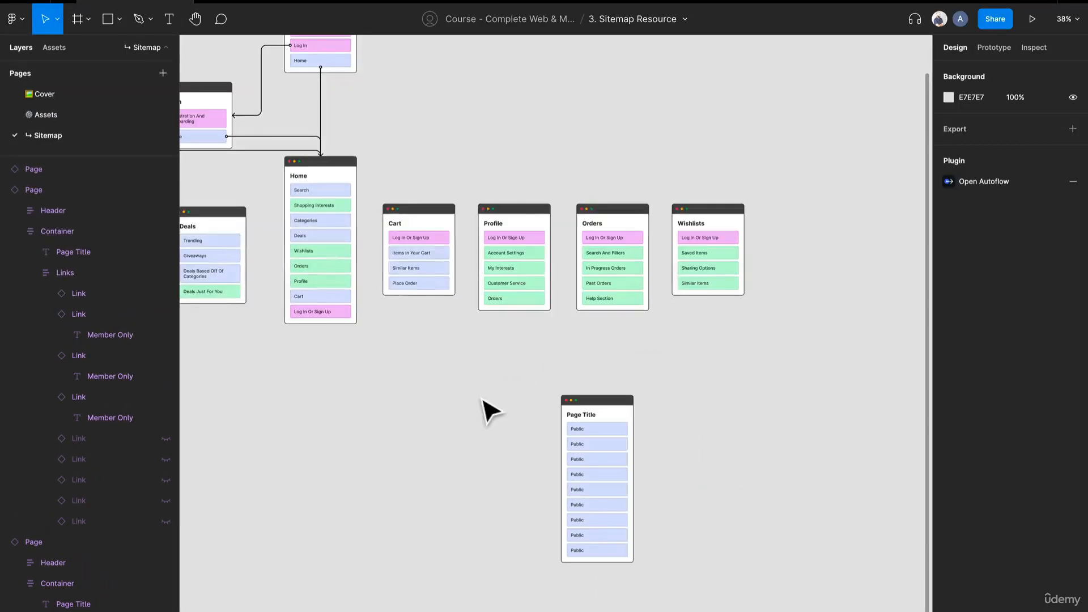
{"action": "left_click_drag", "start_coordinate": [453, 313], "coordinate": [578, 329]}
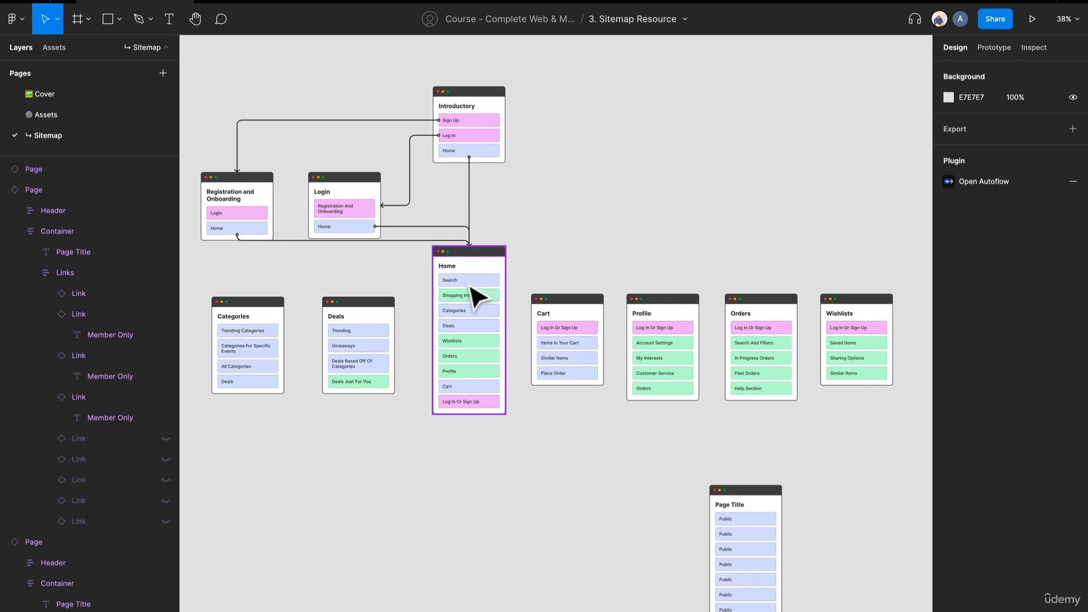
{"action": "scroll", "coordinate": [471, 286], "scroll_direction": "up", "scroll_amount": 5}
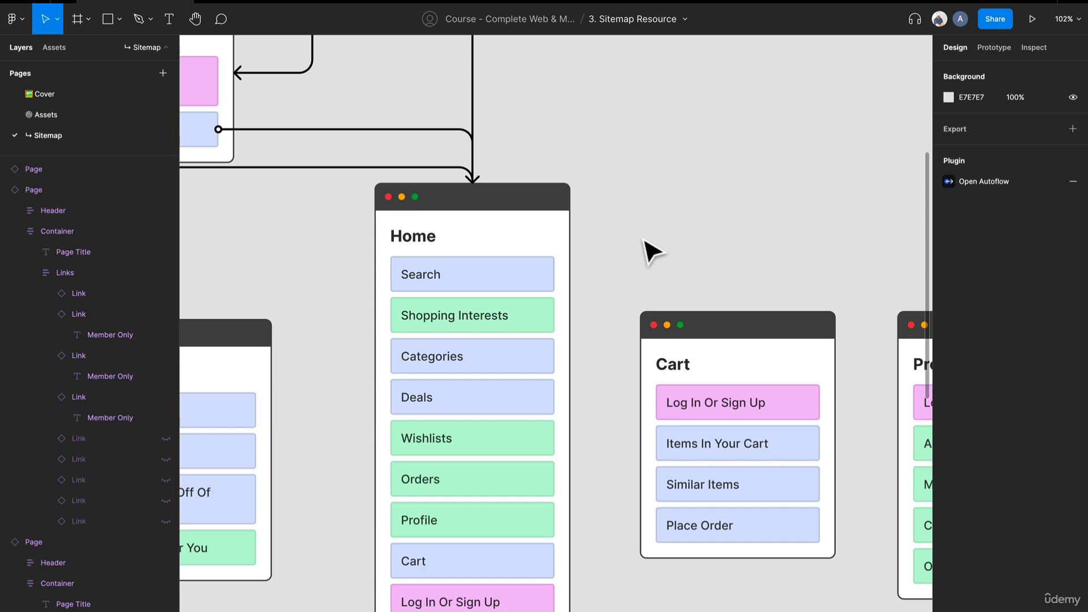
{"action": "scroll", "coordinate": [651, 251], "scroll_direction": "down", "scroll_amount": 3}
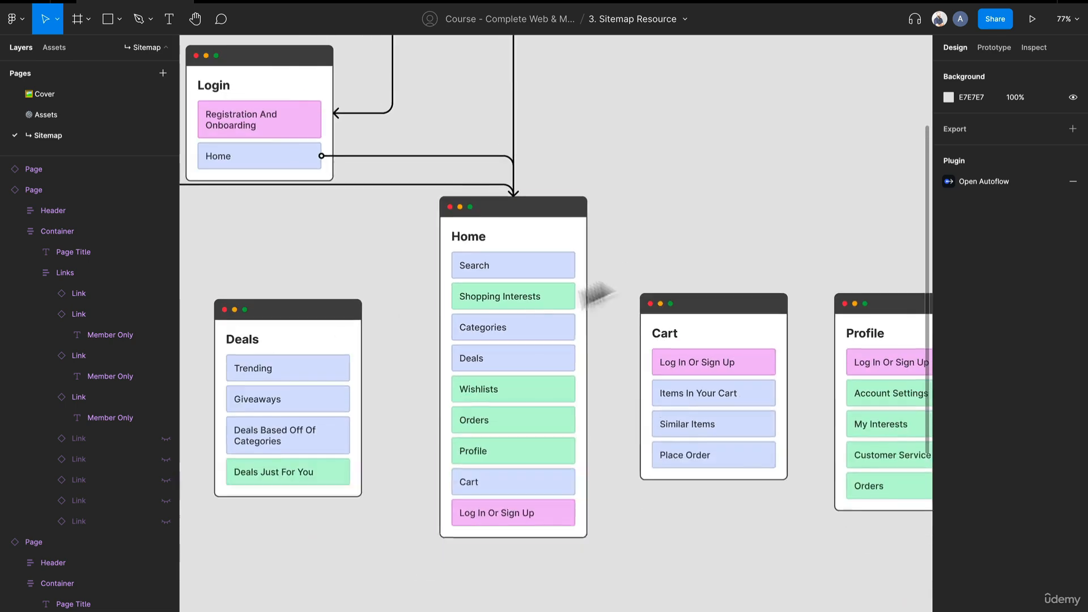
{"action": "scroll", "coordinate": [508, 260], "scroll_direction": "down", "scroll_amount": 10}
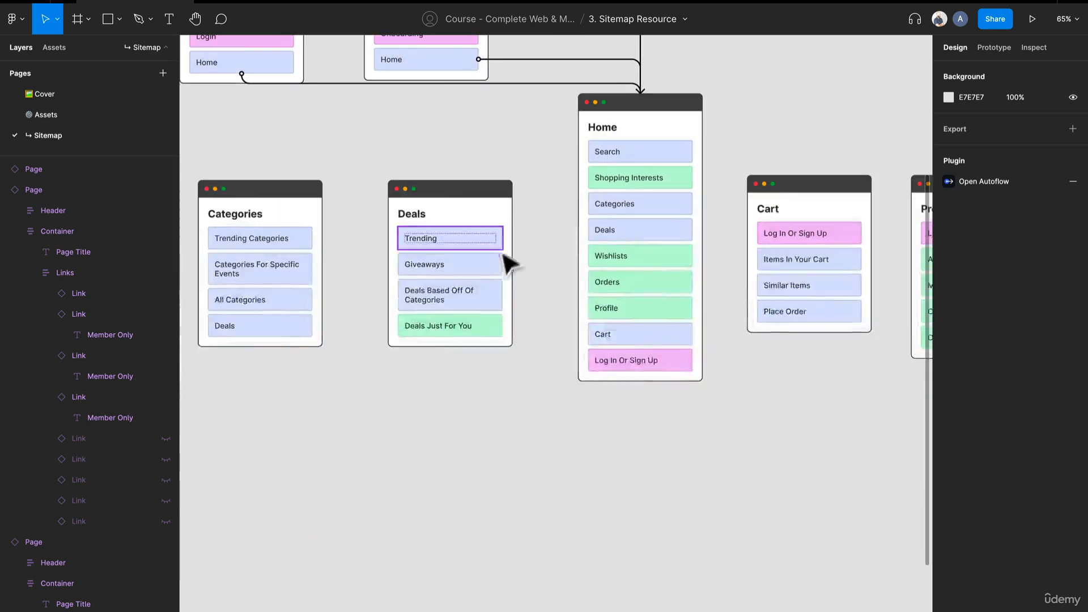
{"action": "left_click", "coordinate": [703, 340]}
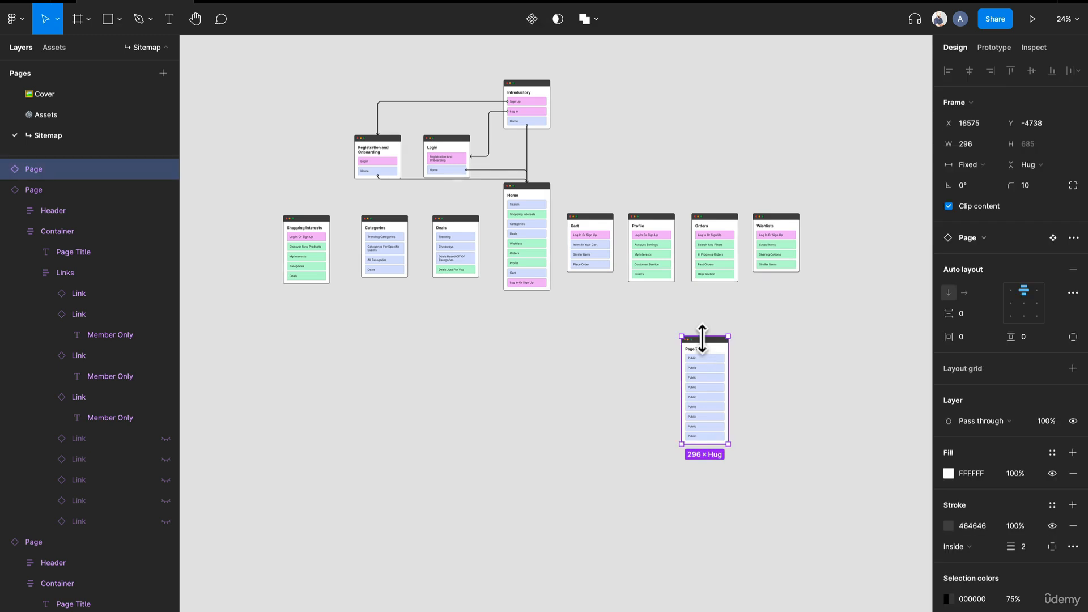
{"action": "key", "text": "Delete"}
Move the seven page cards on both sides of Home down together into a row below the Home card
{"action": "left_click_drag", "start_coordinate": [804, 313], "coordinate": [556, 198]}
{"action": "left_click_drag", "start_coordinate": [513, 288], "coordinate": [187, 210]}
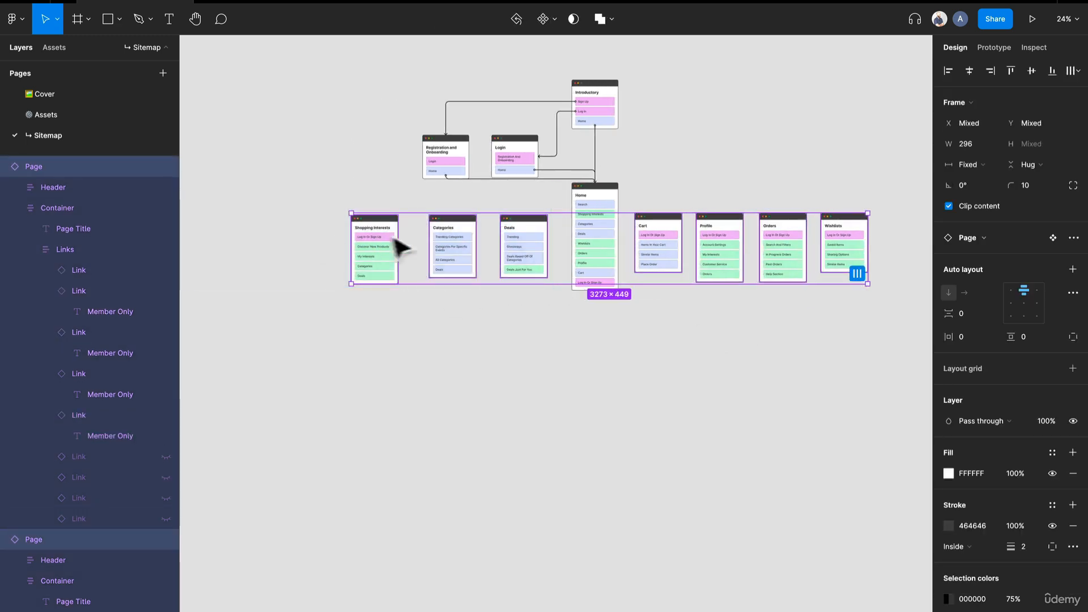
{"action": "left_click_drag", "start_coordinate": [510, 255], "coordinate": [520, 349]}
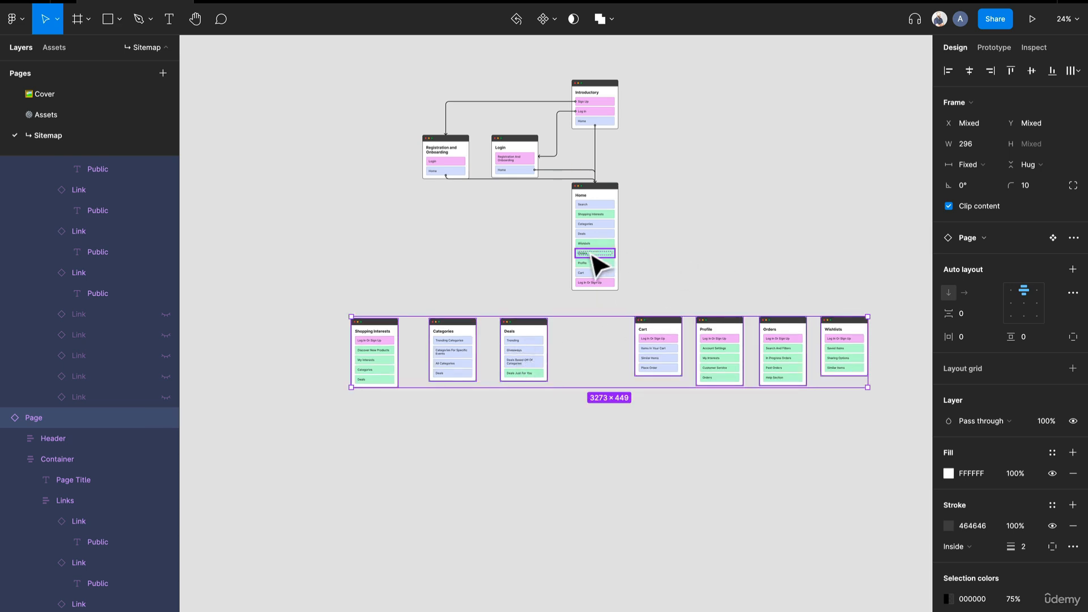
Deselect the page cards and run the Autoflow plugin for drawing connectors
{"action": "scroll", "coordinate": [598, 267], "scroll_direction": "up", "scroll_amount": 5}
{"action": "scroll", "coordinate": [598, 267], "scroll_direction": "down", "scroll_amount": 2}
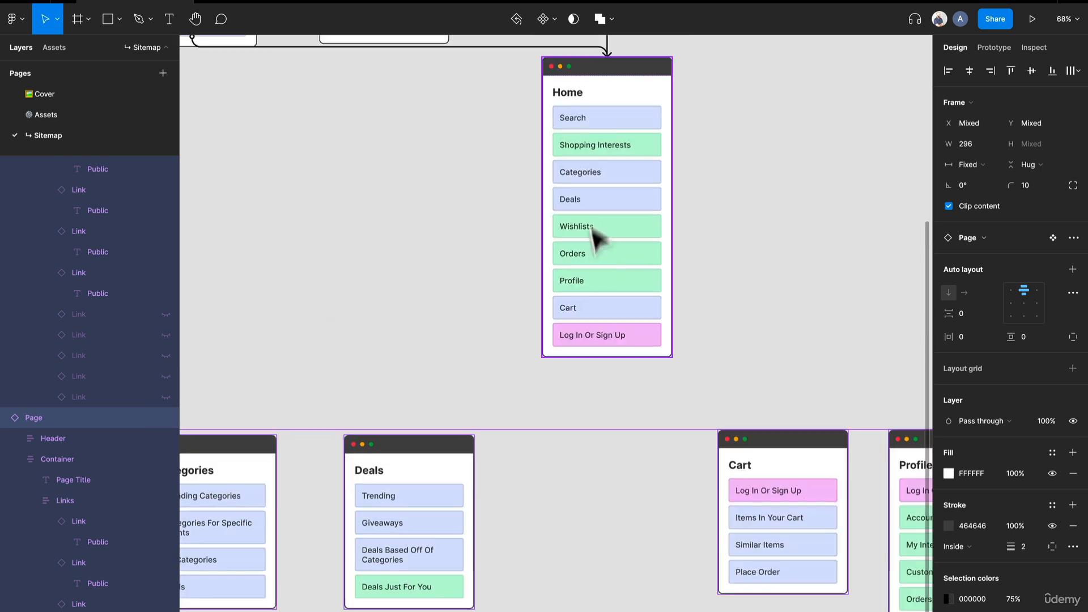
{"action": "double_click", "coordinate": [581, 152]}
{"action": "left_click", "coordinate": [448, 173]}
{"action": "right_click", "coordinate": [377, 178]}
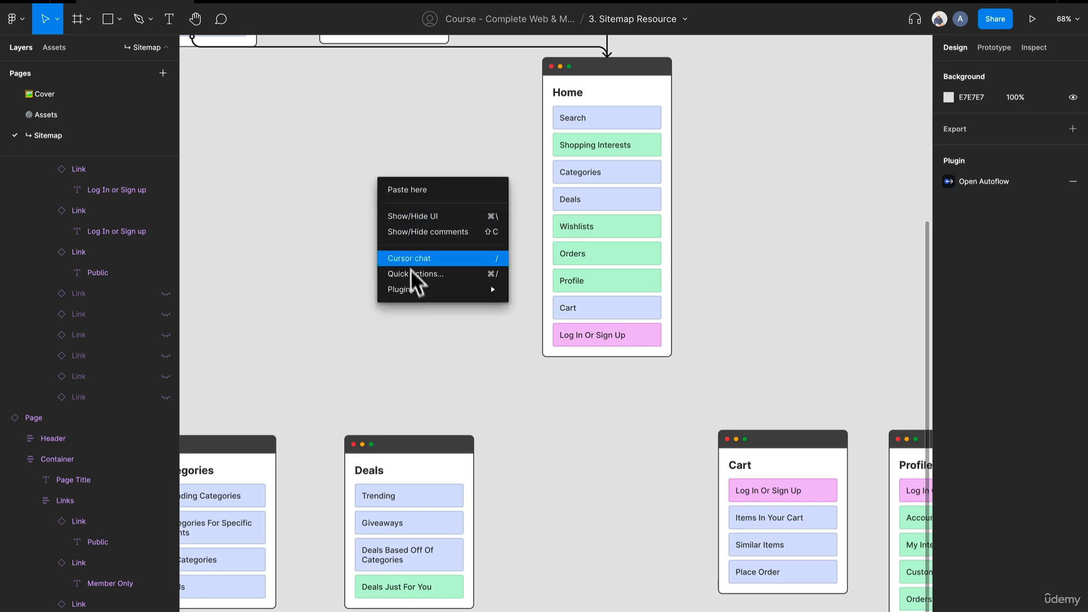
{"action": "mouse_move", "coordinate": [418, 283]}
{"action": "left_click", "coordinate": [553, 69]}
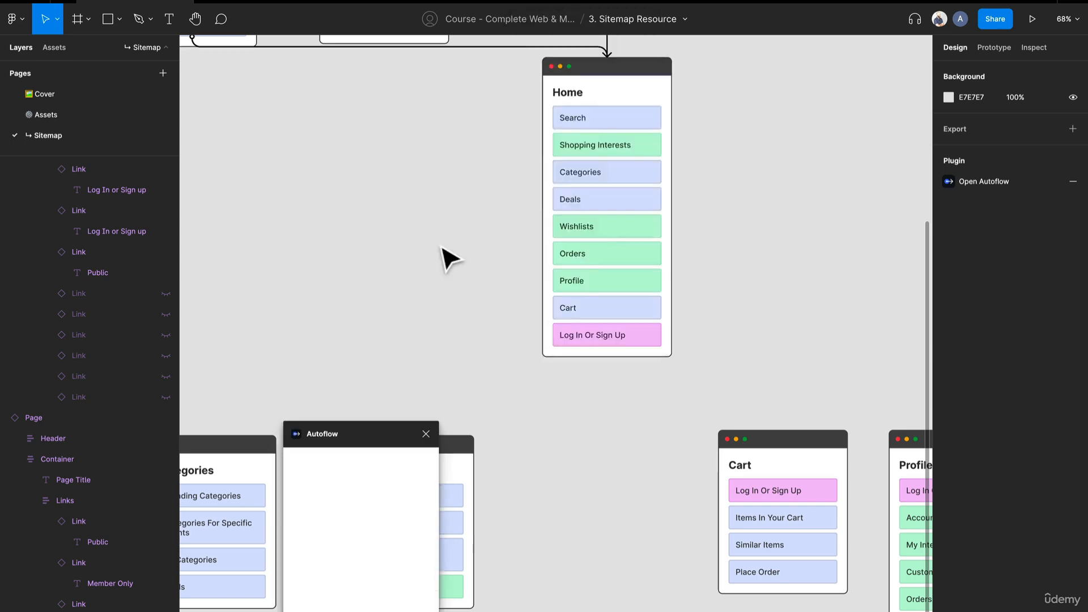
Connect Home's Shopping Interests link to the Shopping Interests card with an Autoflow arrow
{"action": "scroll", "coordinate": [445, 258], "scroll_direction": "down", "scroll_amount": 2}
{"action": "scroll", "coordinate": [442, 247], "scroll_direction": "down", "scroll_amount": 2}
{"action": "left_click_drag", "start_coordinate": [354, 331], "coordinate": [424, 253]}
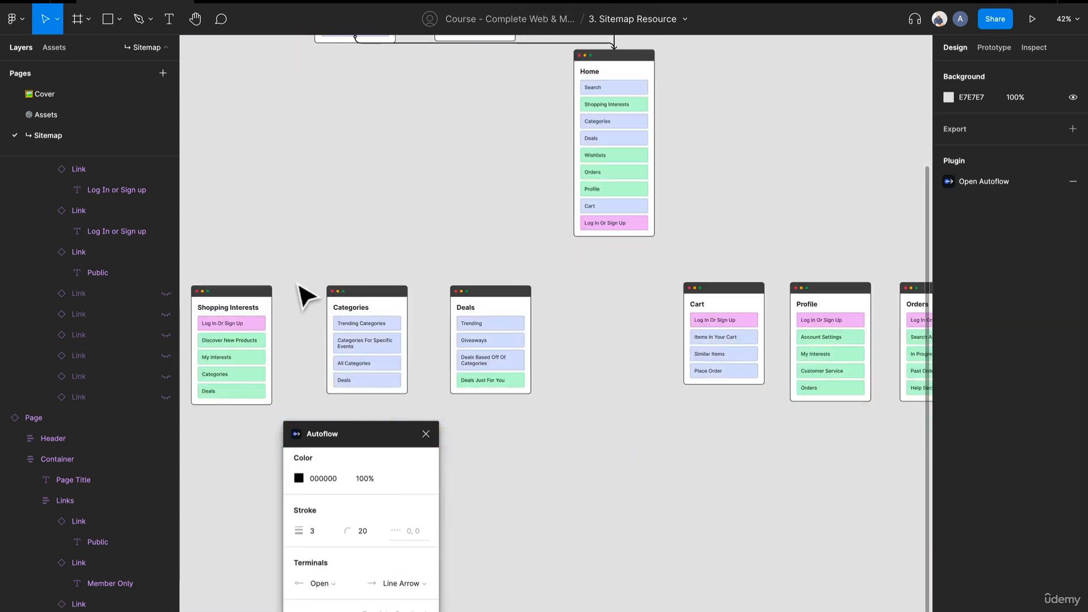
{"action": "left_click_drag", "start_coordinate": [297, 285], "coordinate": [369, 350]}
{"action": "left_click", "coordinate": [689, 166]}
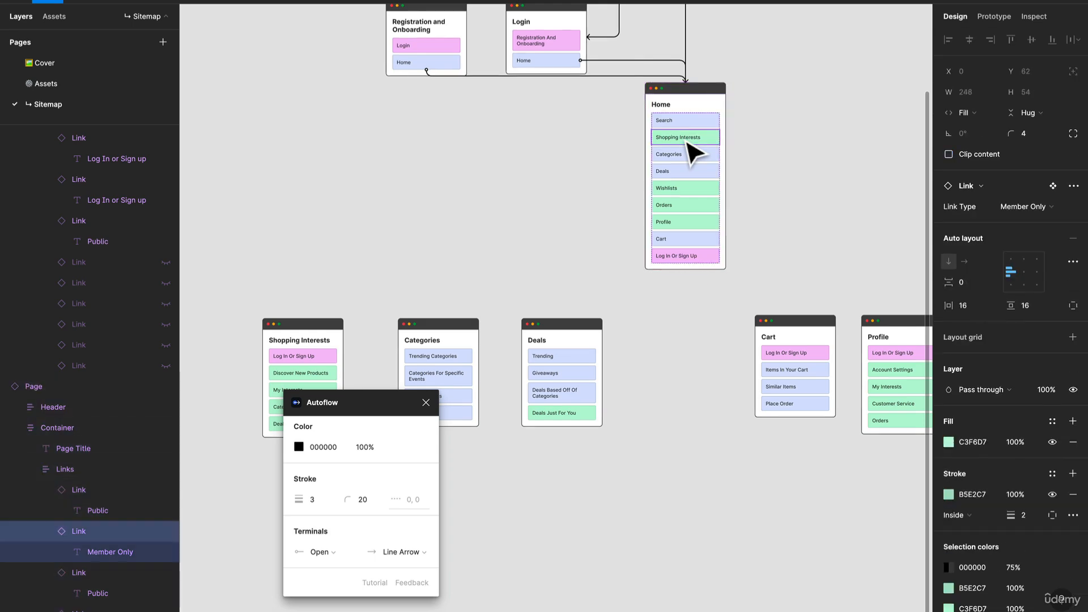
{"action": "left_click", "coordinate": [291, 358], "text": "shift"}
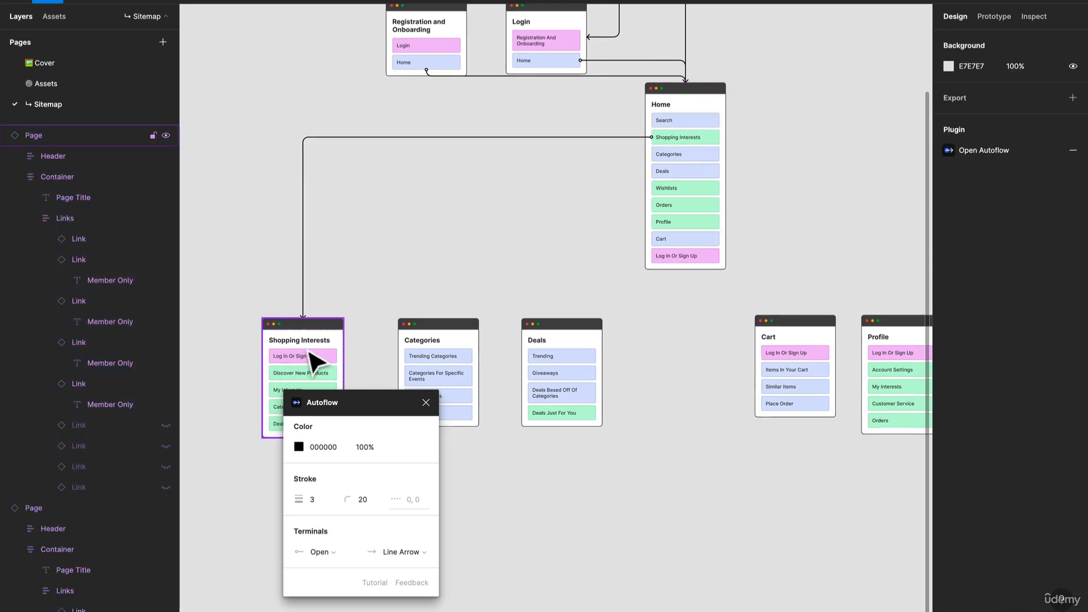
Connect Home's Categories and Deals links to the Categories and Deals cards with Autoflow arrows
{"action": "left_click", "coordinate": [688, 163]}
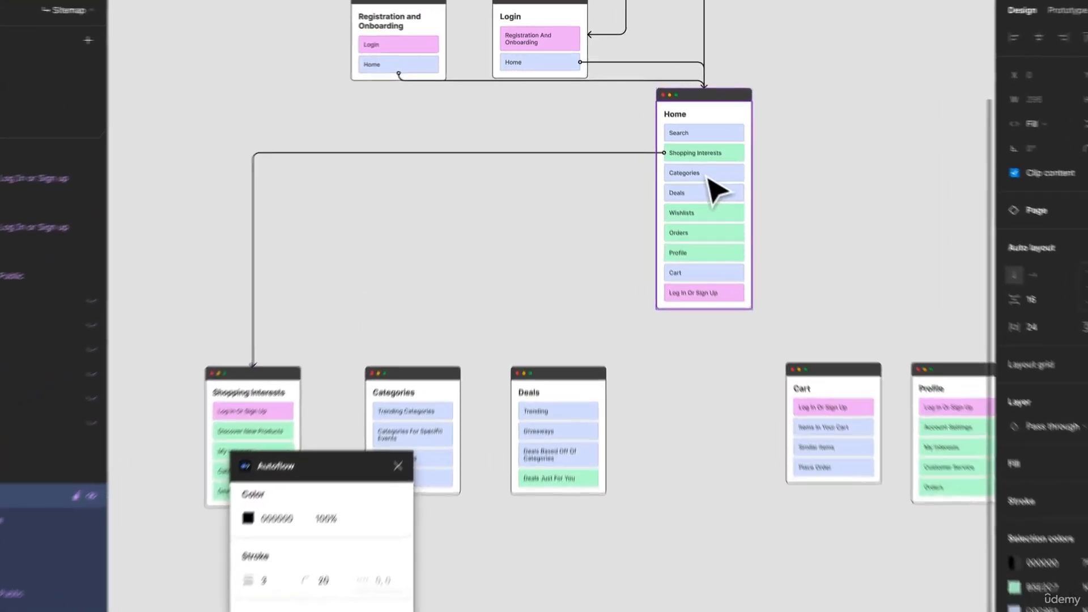
{"action": "left_click", "coordinate": [388, 507], "text": "shift"}
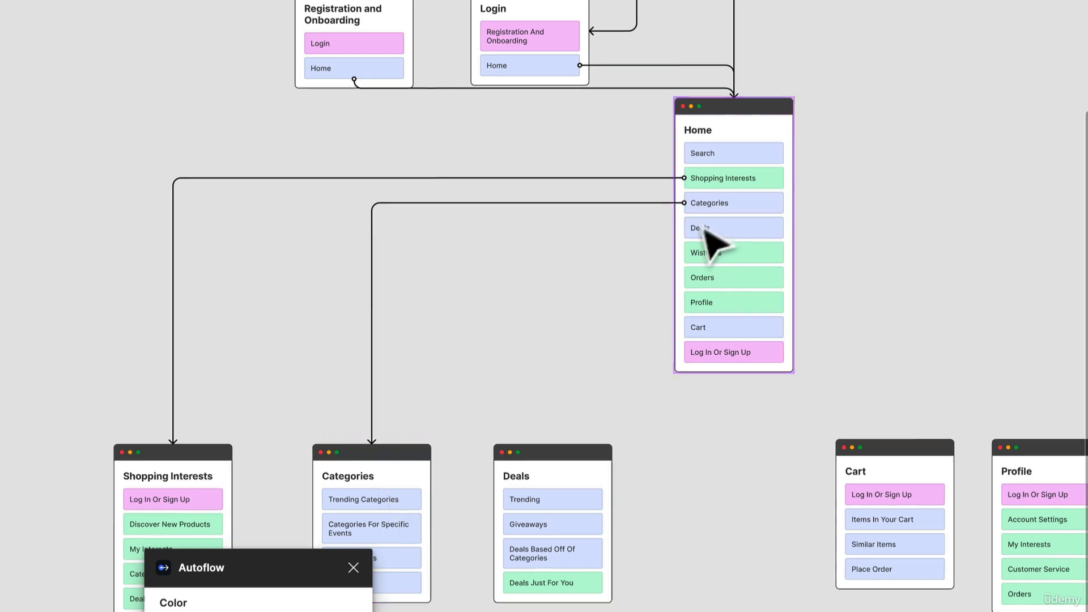
{"action": "left_click", "coordinate": [719, 231]}
{"action": "left_click", "coordinate": [719, 230]}
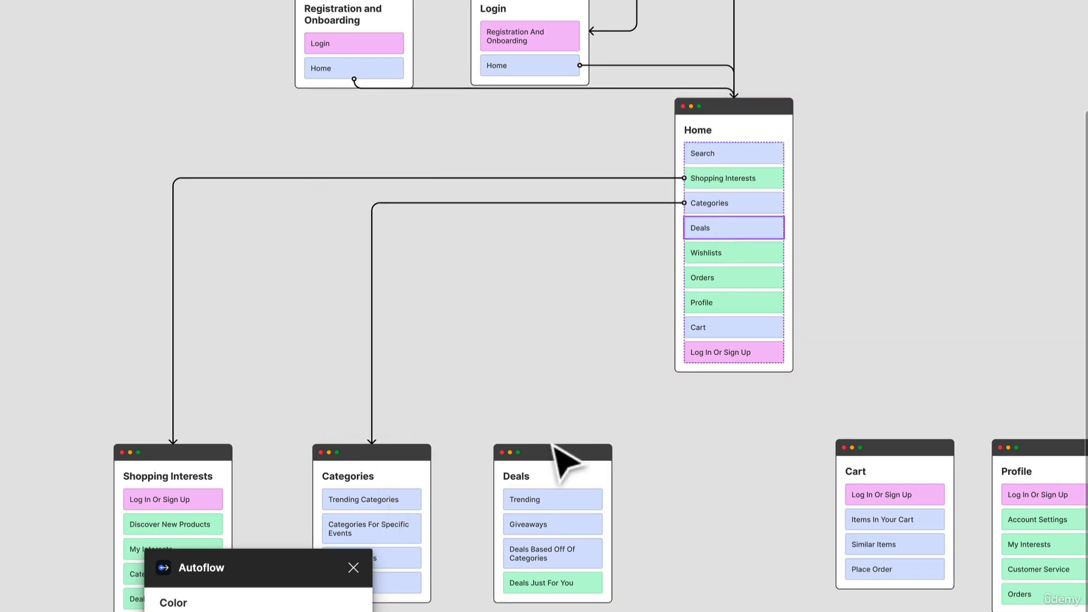
{"action": "left_click", "coordinate": [558, 480], "text": "shift"}
Connect Home's Wishlists and Orders links to the Wishlists and Orders cards with Autoflow arrows
{"action": "scroll", "coordinate": [223, 383], "scroll_direction": "right", "scroll_amount": 10}
{"action": "left_click", "coordinate": [166, 253]}
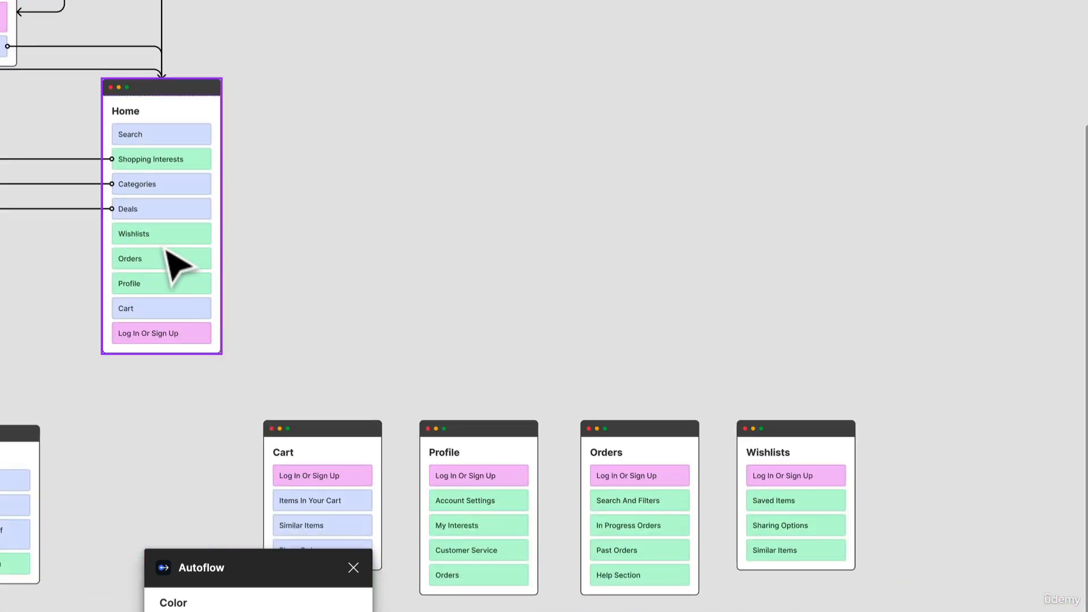
{"action": "left_click", "coordinate": [177, 236]}
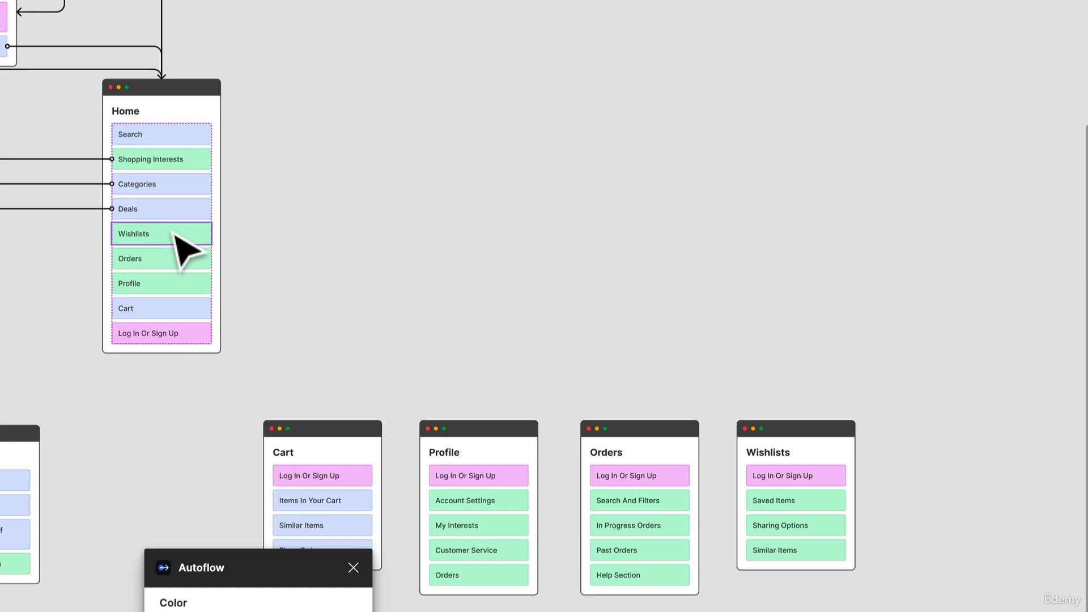
{"action": "left_click", "coordinate": [837, 518], "text": "shift"}
{"action": "left_click", "coordinate": [143, 258]}
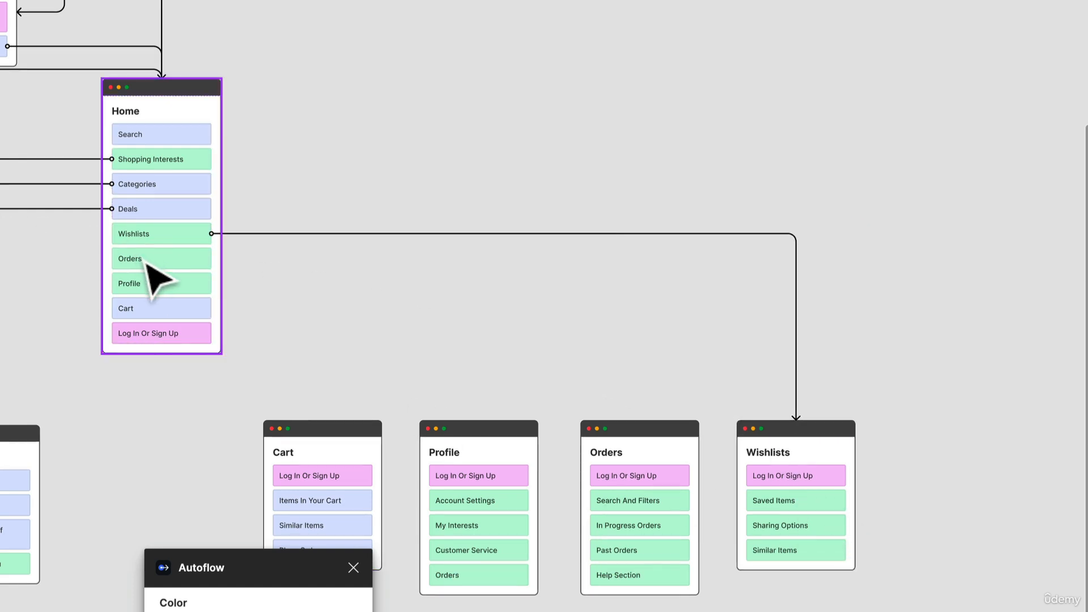
{"action": "left_click", "coordinate": [147, 261]}
{"action": "left_click", "coordinate": [652, 471], "text": "shift"}
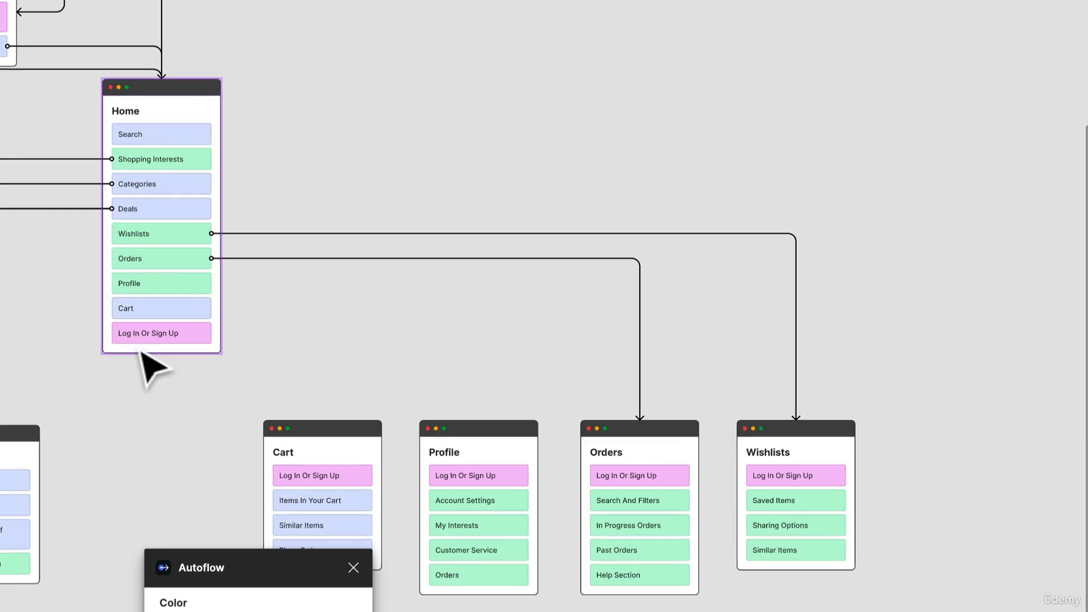
Connect Home's Profile and Cart links to the Profile and Cart cards with Autoflow arrows
{"action": "left_click", "coordinate": [170, 292]}
{"action": "left_click", "coordinate": [510, 501], "text": "shift"}
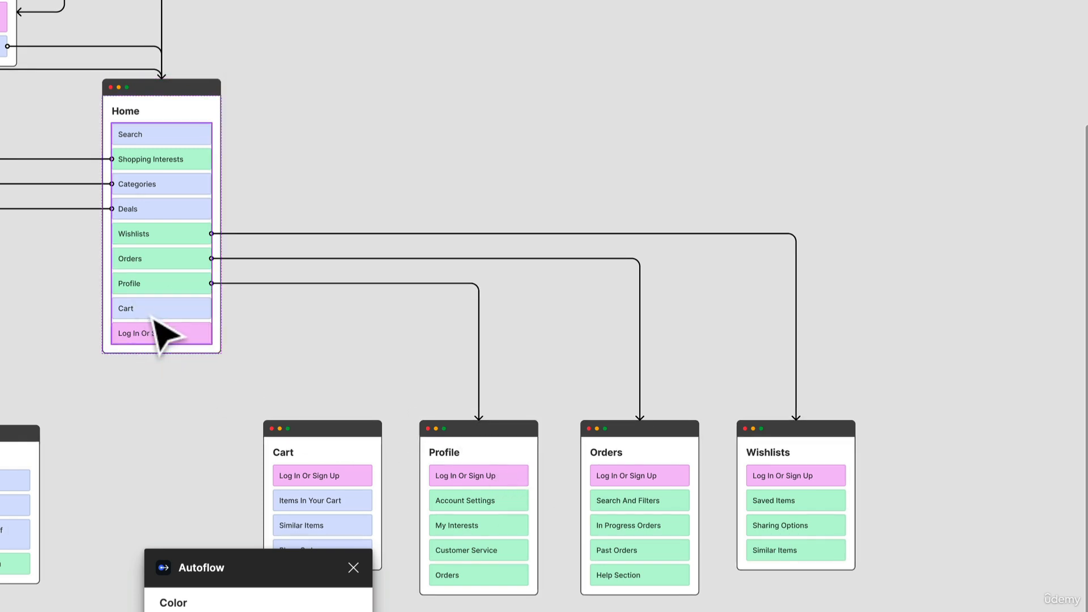
{"action": "left_click", "coordinate": [164, 314]}
{"action": "left_click", "coordinate": [323, 486], "text": "shift"}
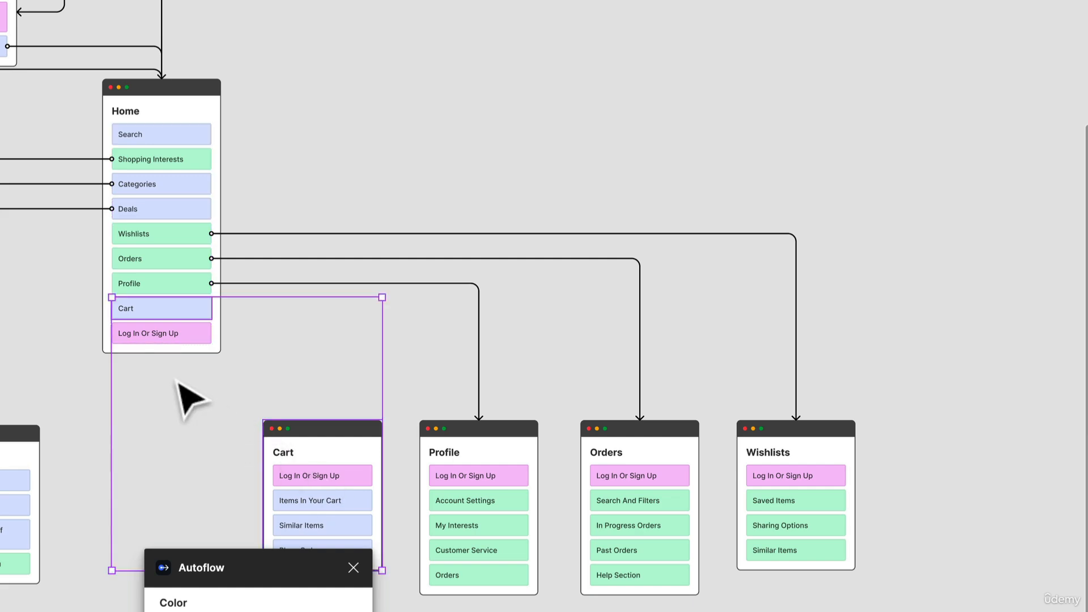
{"action": "scroll", "coordinate": [291, 396], "scroll_direction": "left", "scroll_amount": 5}
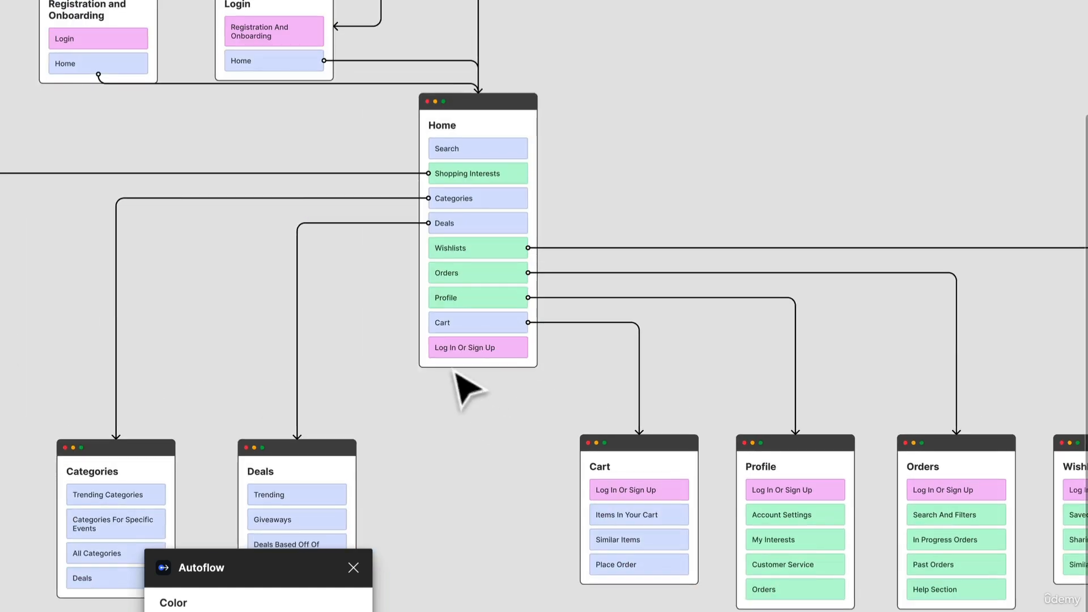
Close the Autoflow plugin
{"action": "left_click", "coordinate": [518, 365]}
{"action": "scroll", "coordinate": [486, 376], "scroll_direction": "up", "scroll_amount": 7}
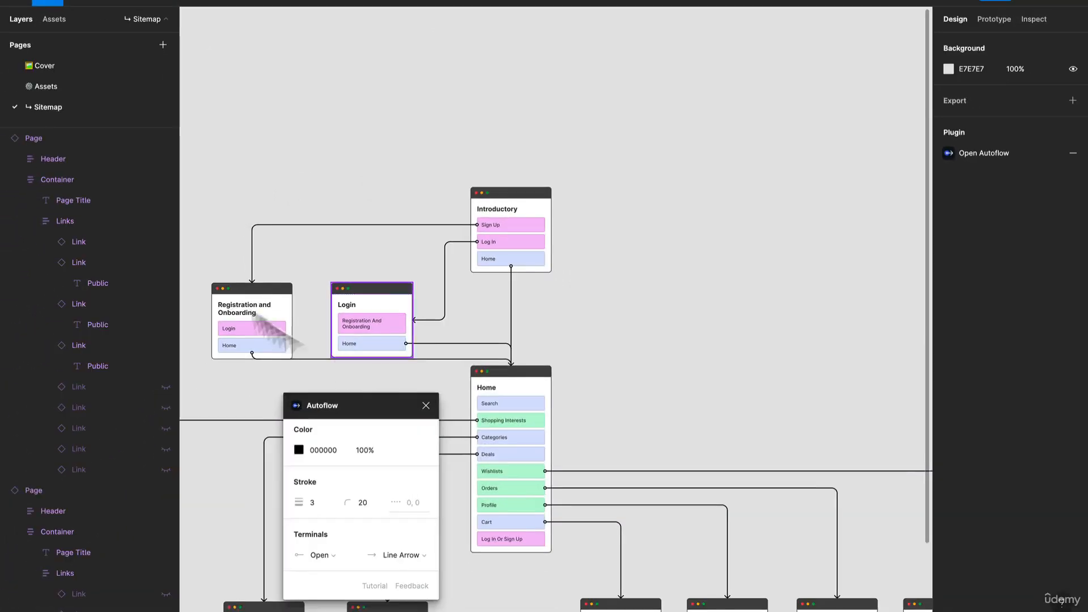
{"action": "scroll", "coordinate": [396, 134], "scroll_direction": "down", "scroll_amount": 5}
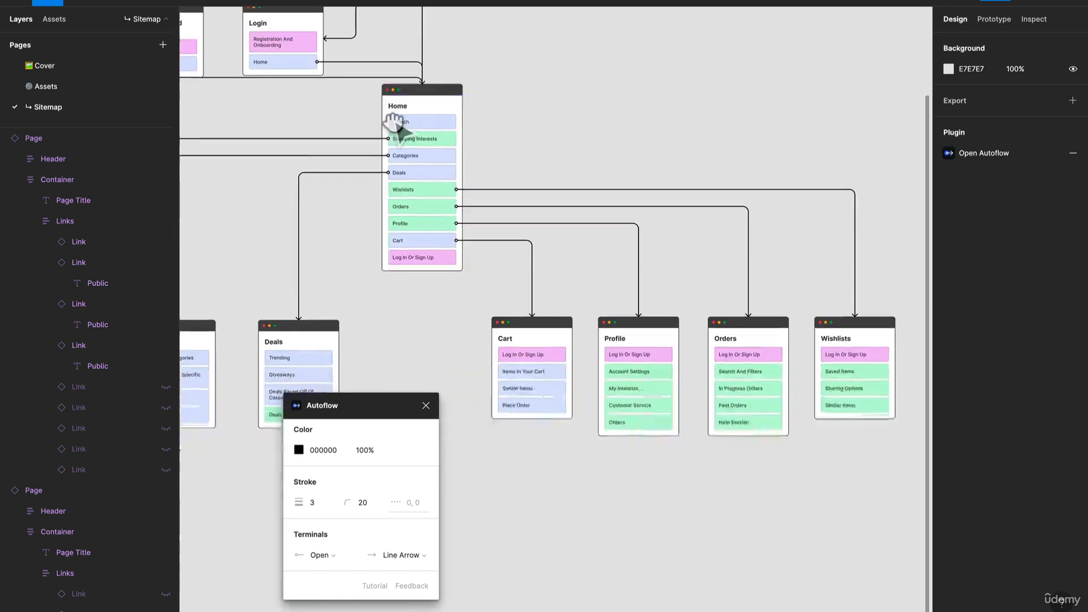
{"action": "scroll", "coordinate": [499, 432], "scroll_direction": "down", "scroll_amount": 2}
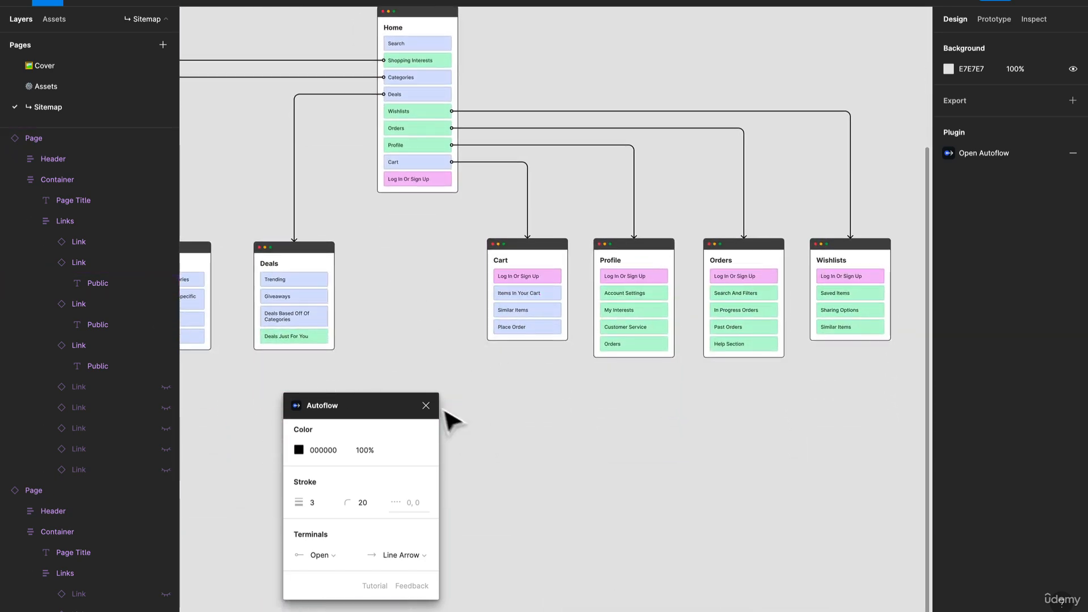
{"action": "left_click", "coordinate": [426, 406]}
Examine the Home card's connectors and the links on the Cart, Deals, Categories and Shopping Interests cards
{"action": "scroll", "coordinate": [300, 335], "scroll_direction": "up", "scroll_amount": 3}
{"action": "scroll", "coordinate": [351, 352], "scroll_direction": "up", "scroll_amount": 2}
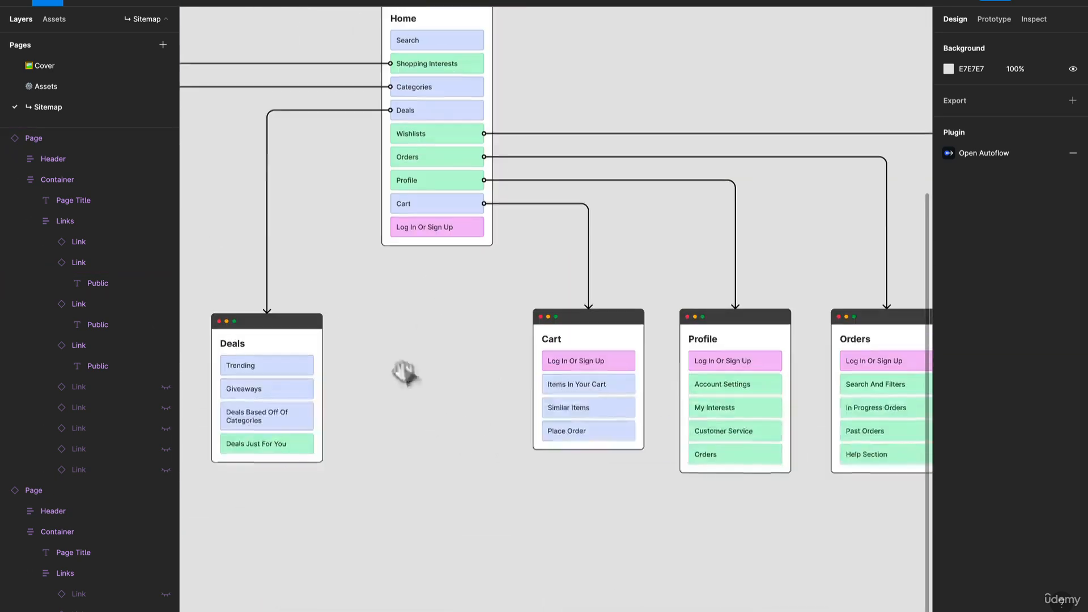
{"action": "scroll", "coordinate": [584, 495], "scroll_direction": "down", "scroll_amount": 2}
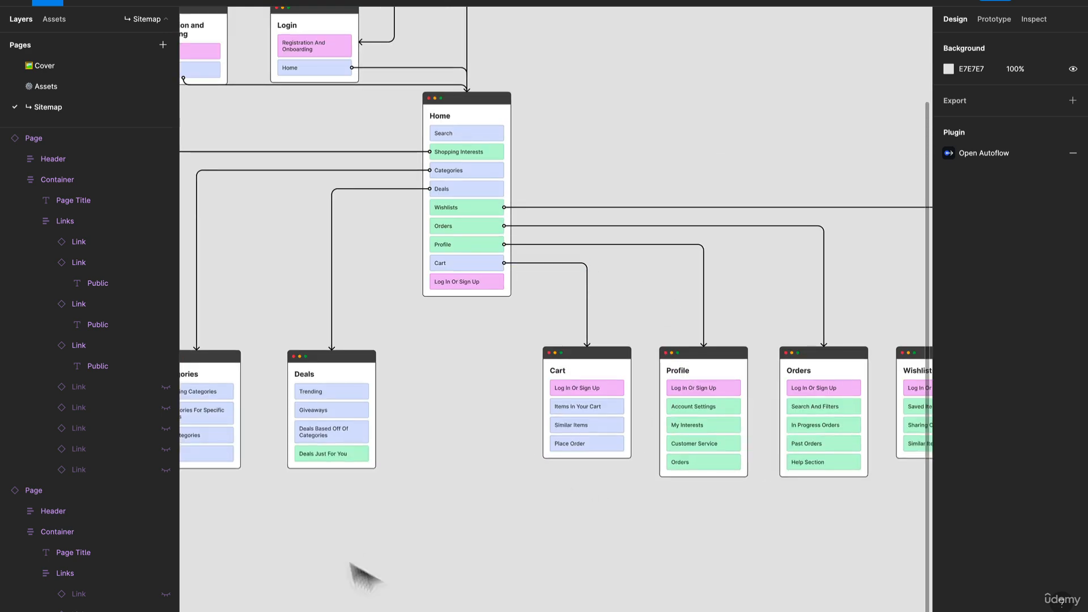
{"action": "left_click", "coordinate": [562, 429]}
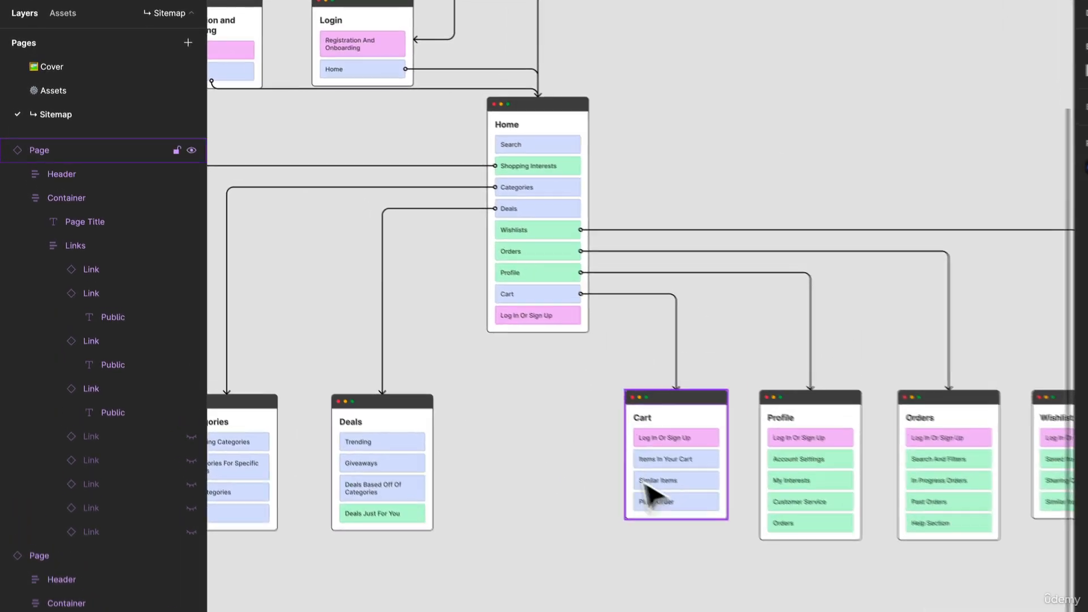
{"action": "scroll", "coordinate": [653, 491], "scroll_direction": "up", "scroll_amount": 2}
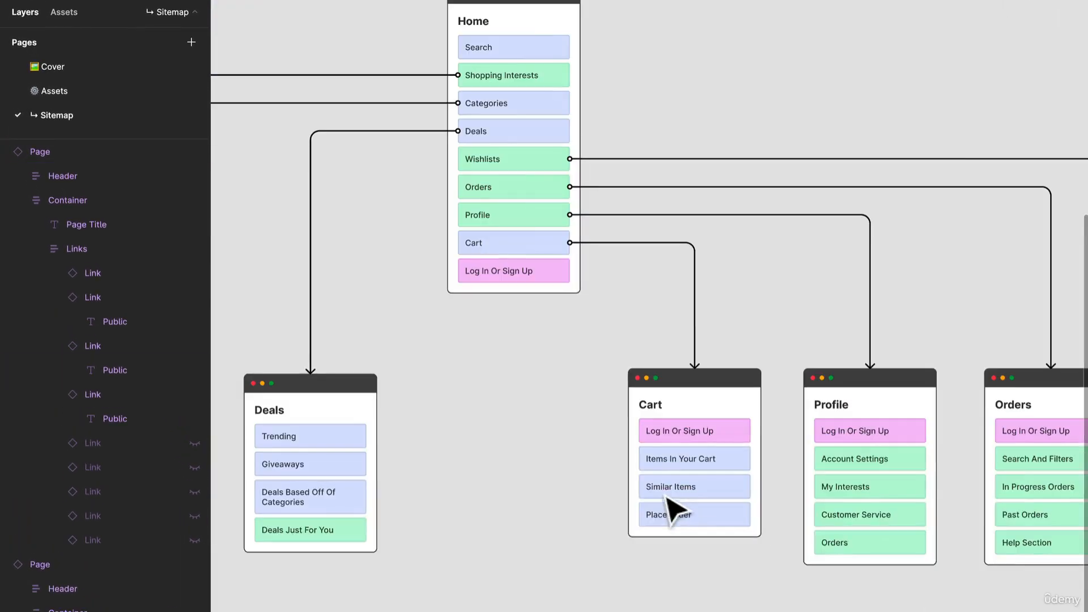
{"action": "left_click_drag", "start_coordinate": [454, 488], "coordinate": [571, 449]}
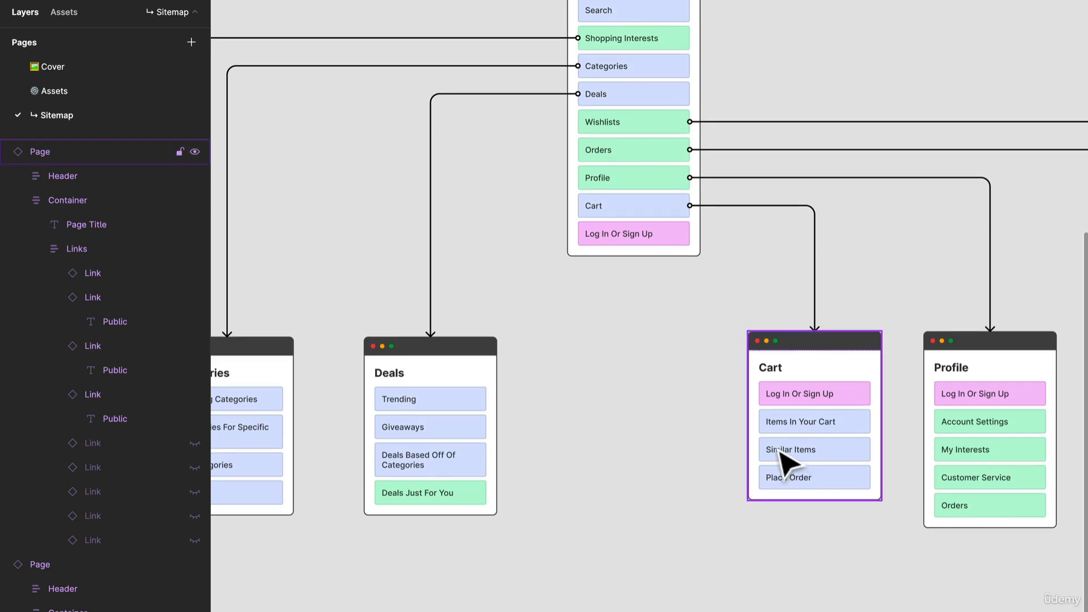
{"action": "left_click_drag", "start_coordinate": [377, 510], "coordinate": [621, 492]}
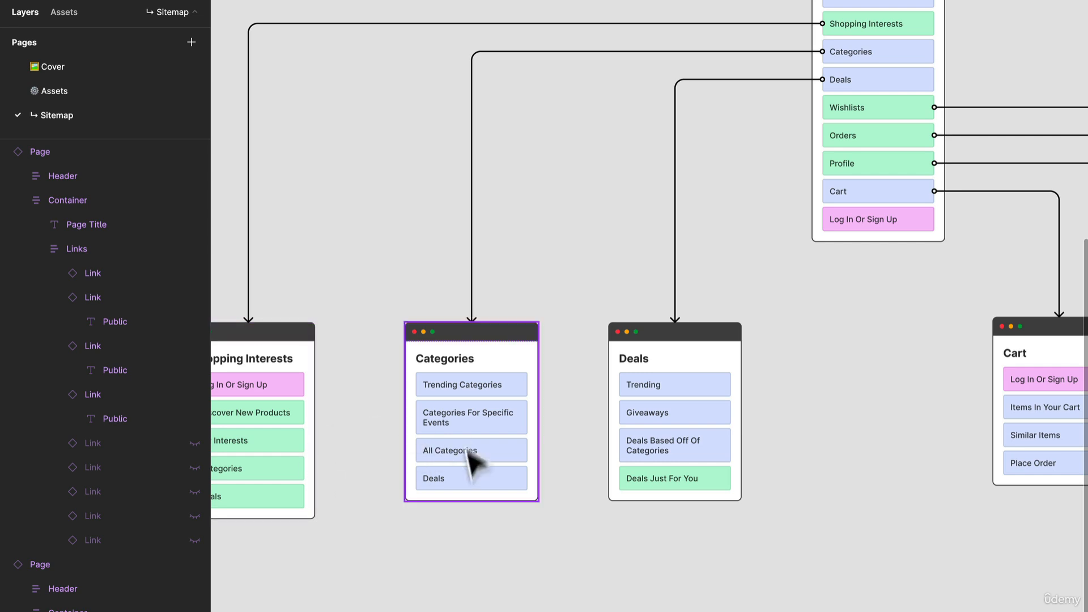
{"action": "scroll", "coordinate": [466, 465], "scroll_direction": "down", "scroll_amount": 2}
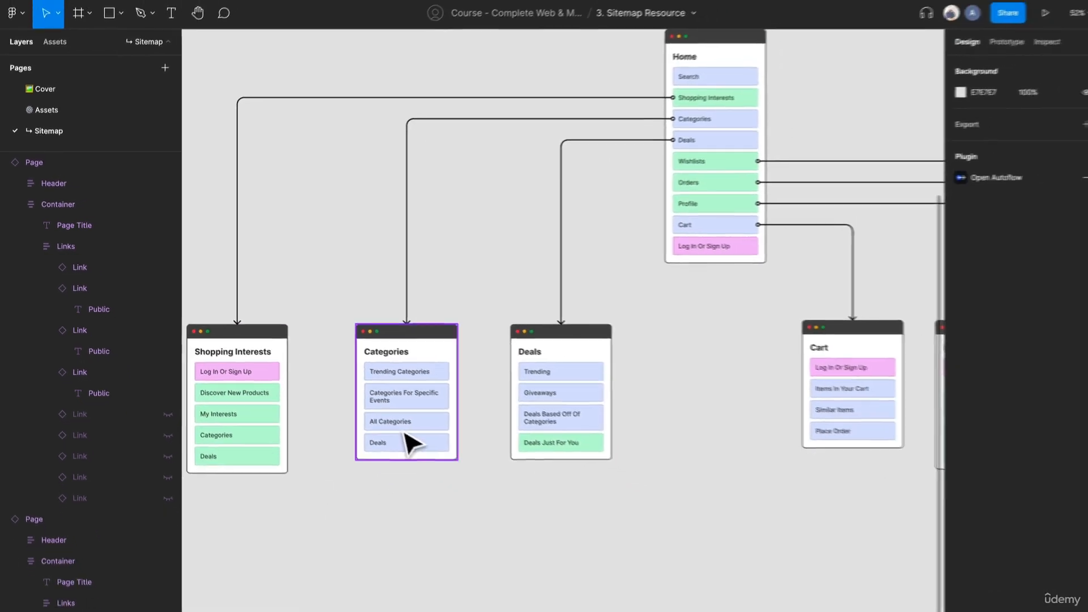